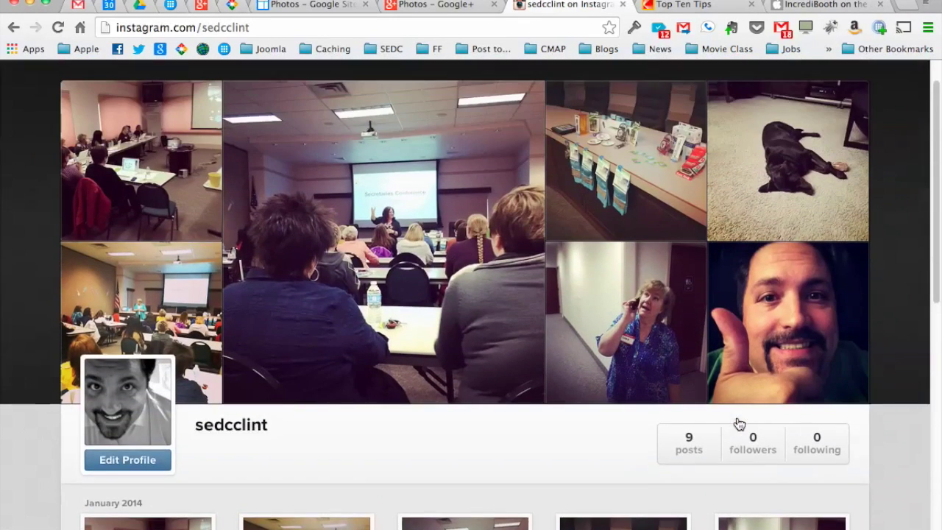
{"action": "scroll", "coordinate": [739, 424], "scroll_direction": "up", "scroll_amount": 2}
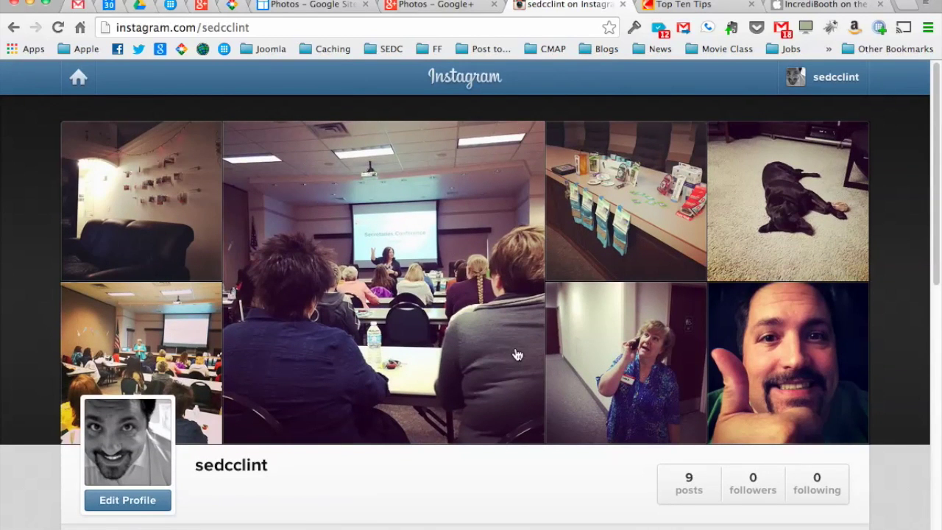
Open the conference room photo enlarged and step through the next photos, including the door prizes.
{"action": "scroll", "coordinate": [462, 410], "scroll_direction": "down", "scroll_amount": 5}
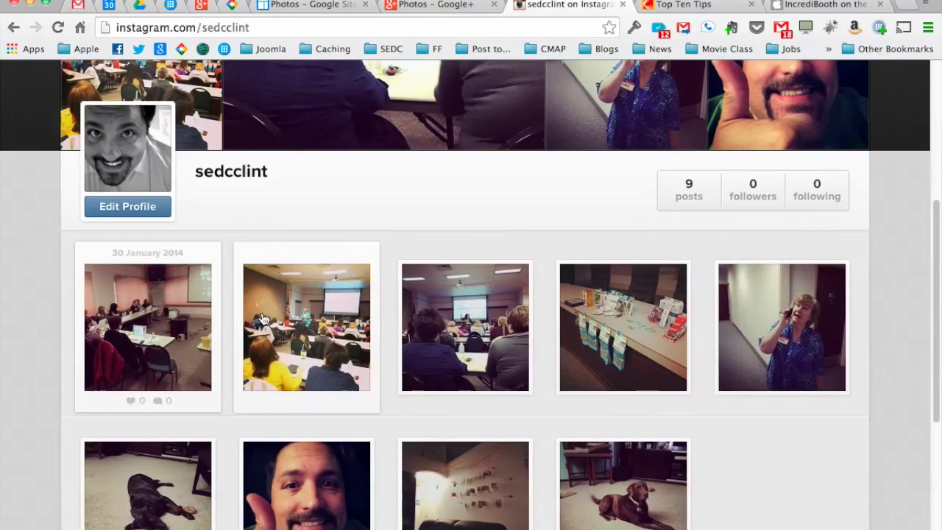
{"action": "left_click", "coordinate": [282, 333]}
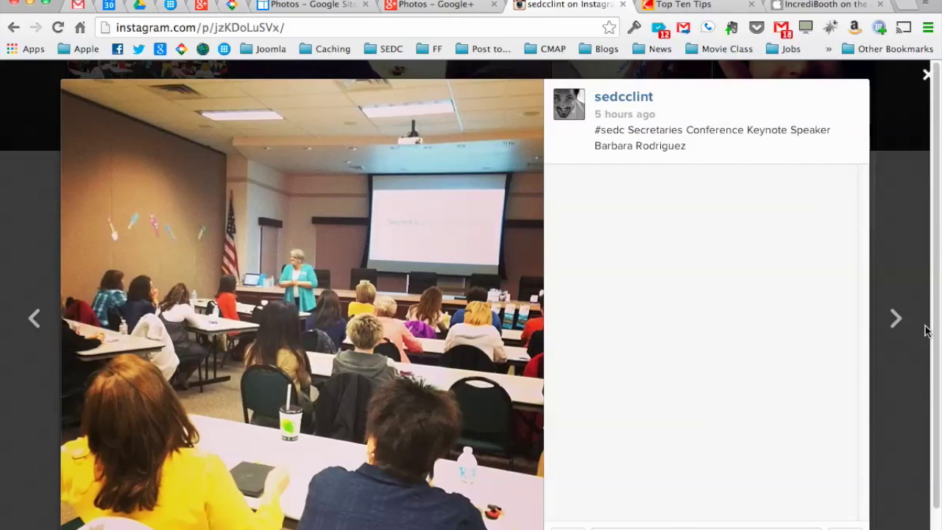
{"action": "left_click", "coordinate": [896, 324]}
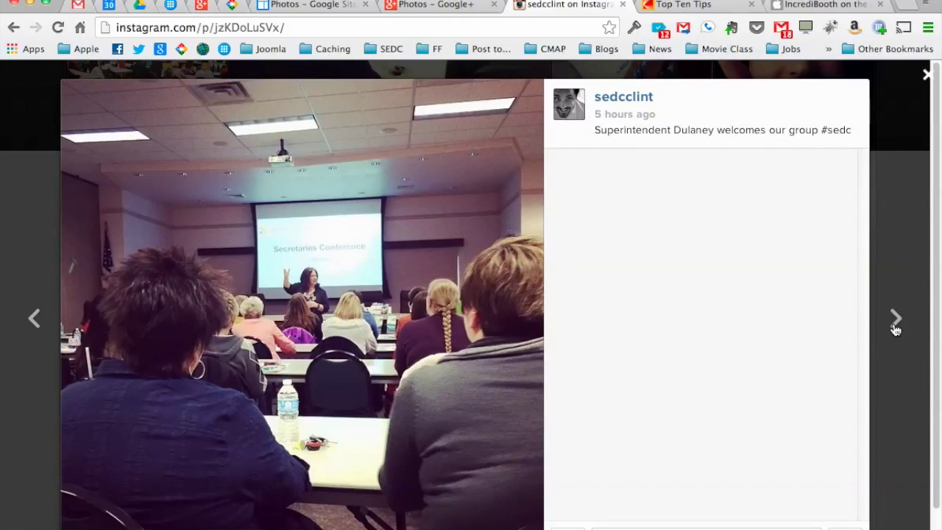
{"action": "left_click", "coordinate": [896, 327]}
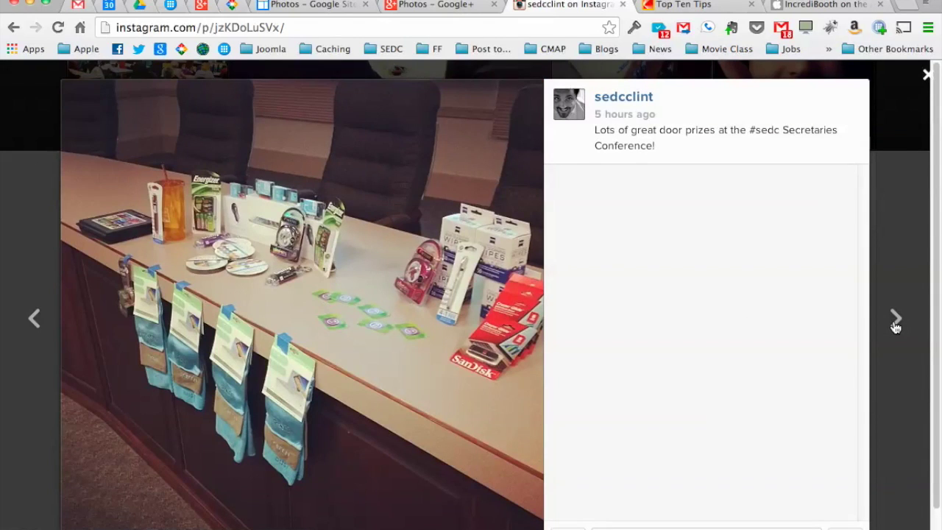
{"action": "left_click", "coordinate": [896, 328]}
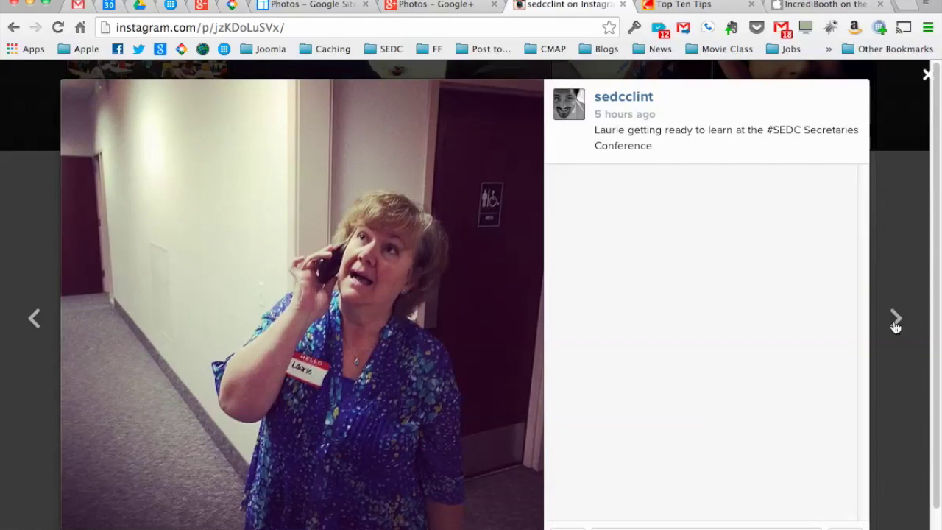
Close the enlarged photo view and switch to the Gmail inbox.
{"action": "left_click", "coordinate": [926, 75]}
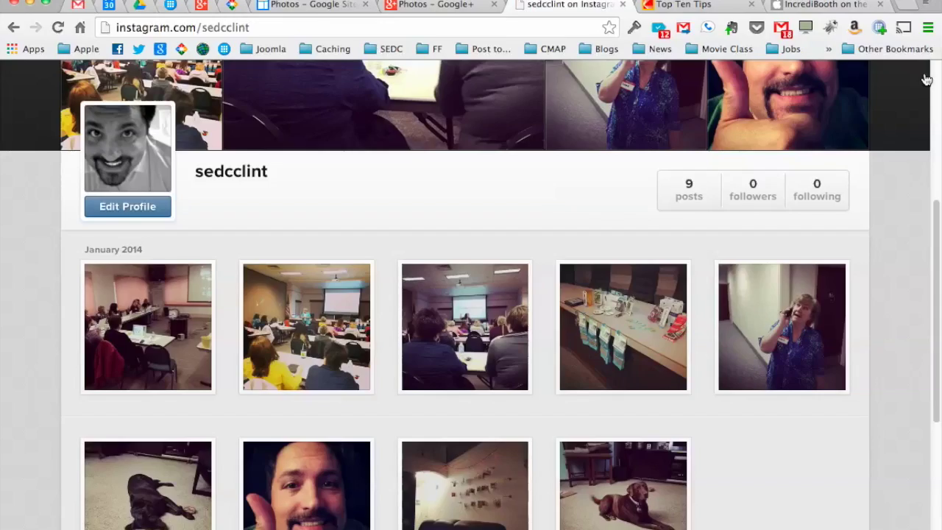
{"action": "scroll", "coordinate": [676, 193], "scroll_direction": "up", "scroll_amount": 5}
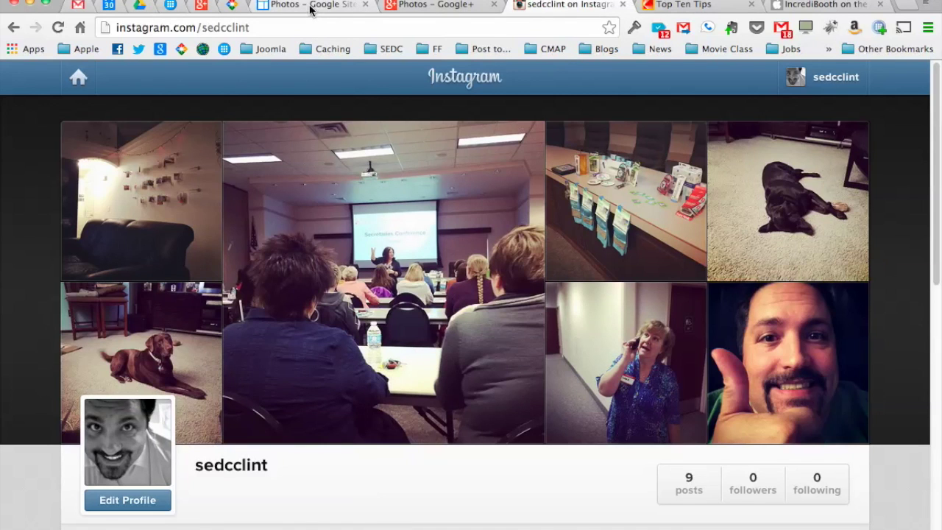
{"action": "left_click", "coordinate": [87, 5]}
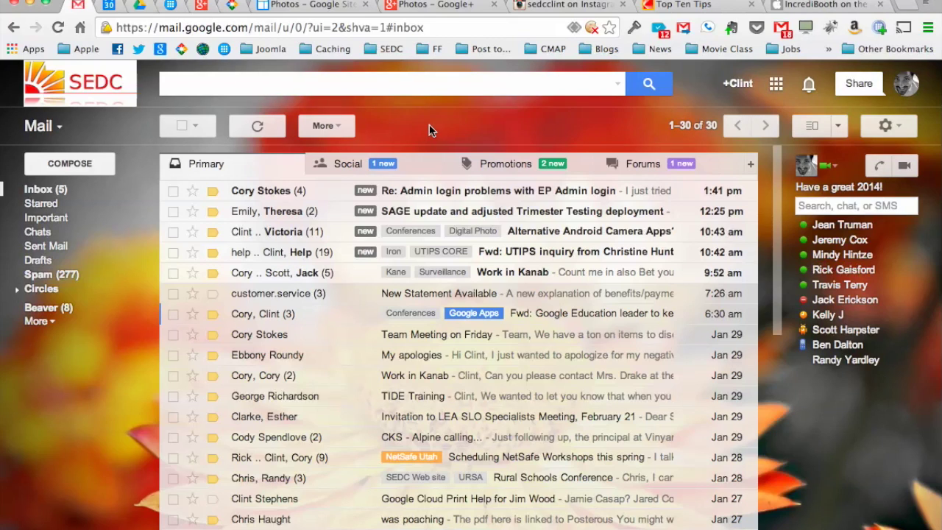
Launch Google Sites from Gmail's apps grid to show the My Sites list.
{"action": "left_click", "coordinate": [777, 84]}
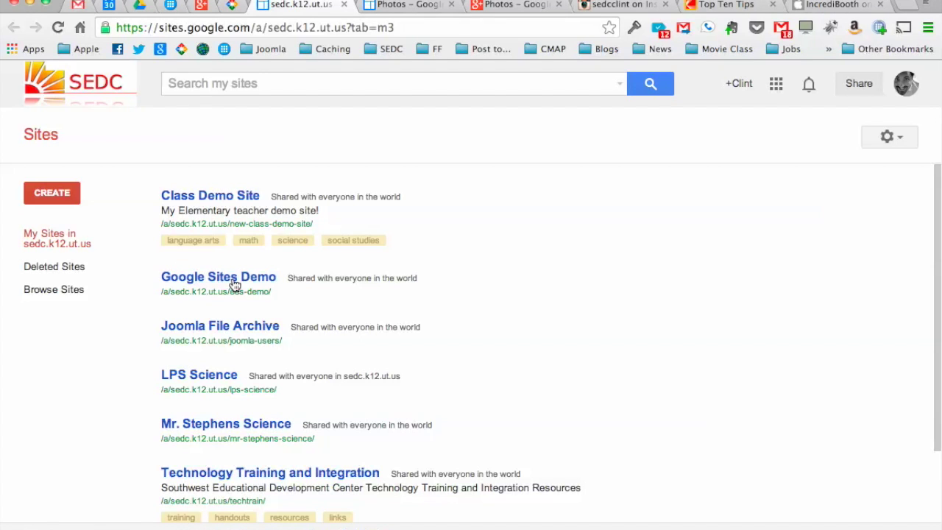
Switch to the Google Sites Demo site's Photos page.
{"action": "left_click", "coordinate": [409, 6]}
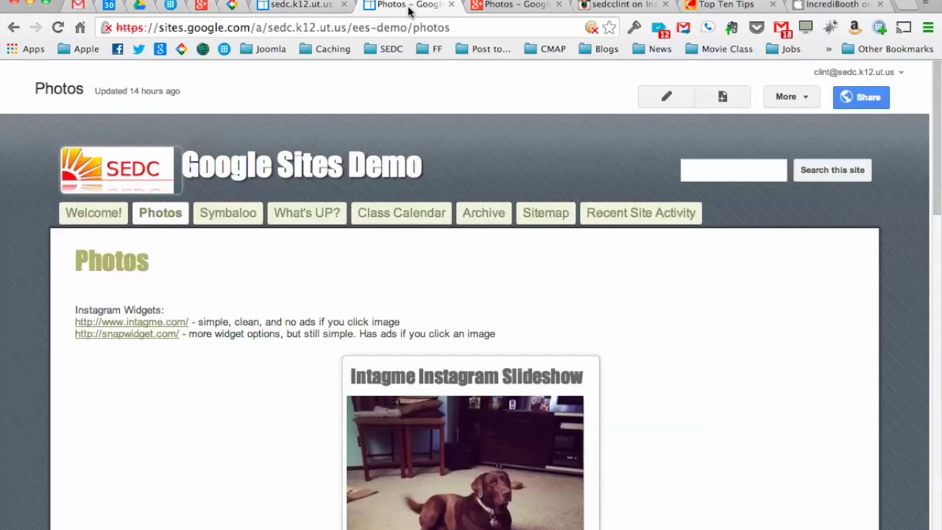
{"action": "scroll", "coordinate": [682, 358], "scroll_direction": "down", "scroll_amount": 1}
{"action": "scroll", "coordinate": [682, 357], "scroll_direction": "up", "scroll_amount": 1}
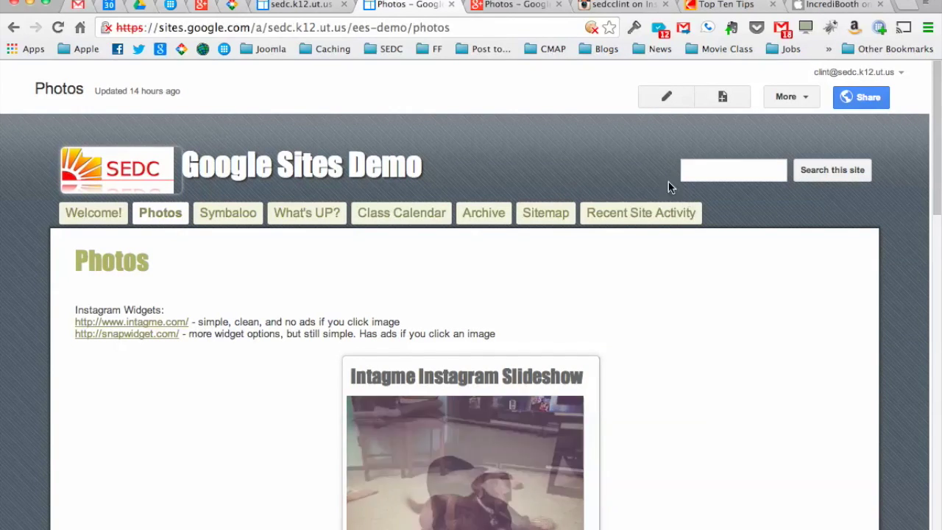
Create a top-level Web Page named 'Instagram Photos'.
{"action": "left_click", "coordinate": [722, 100]}
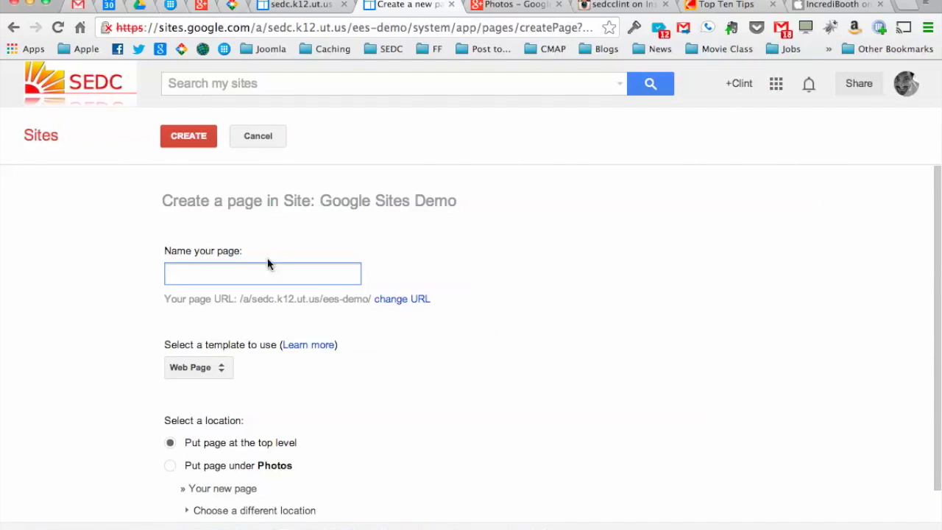
{"action": "type", "text": "Instagram"}
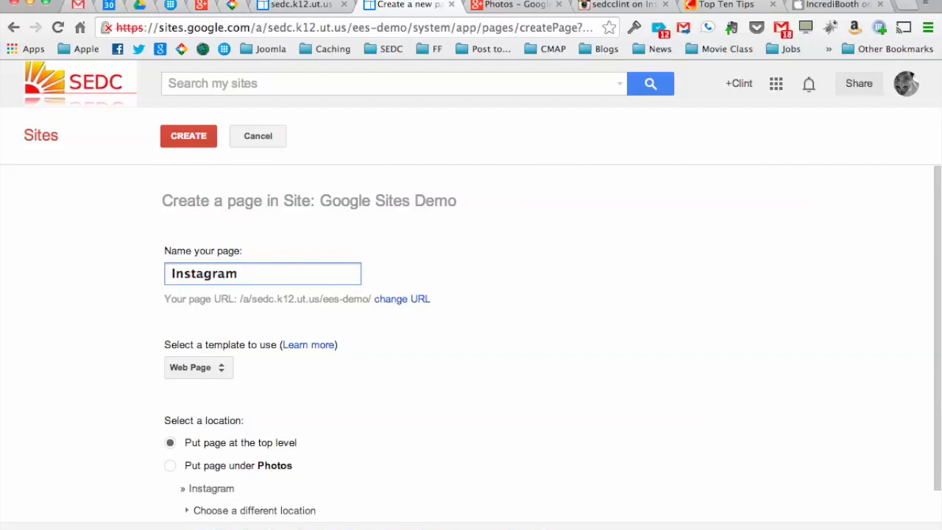
{"action": "type", "text": " Photos"}
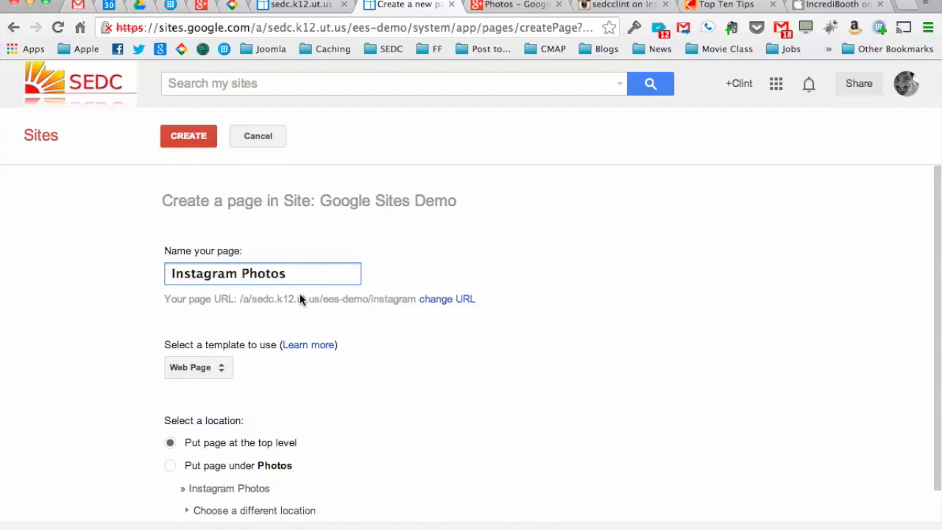
{"action": "left_click", "coordinate": [194, 368]}
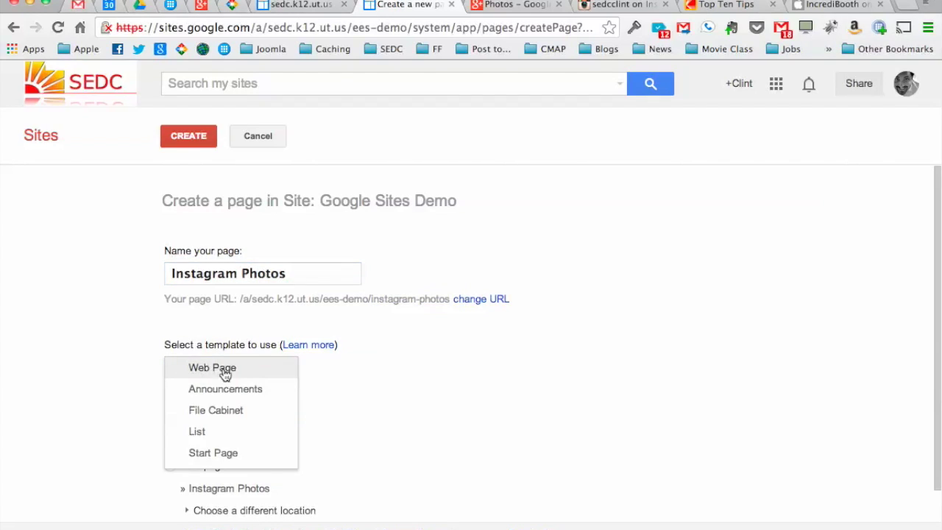
{"action": "left_click", "coordinate": [418, 363]}
{"action": "scroll", "coordinate": [401, 410], "scroll_direction": "down", "scroll_amount": 1}
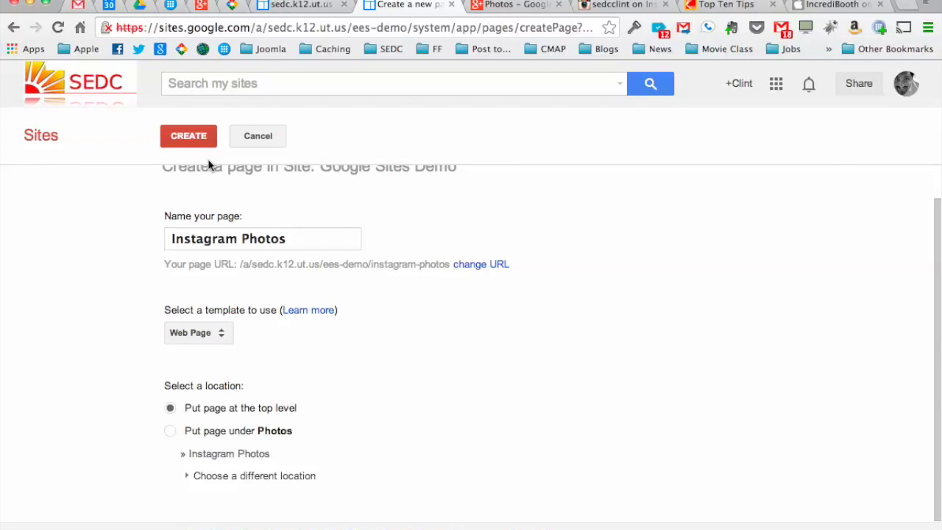
{"action": "left_click", "coordinate": [188, 138]}
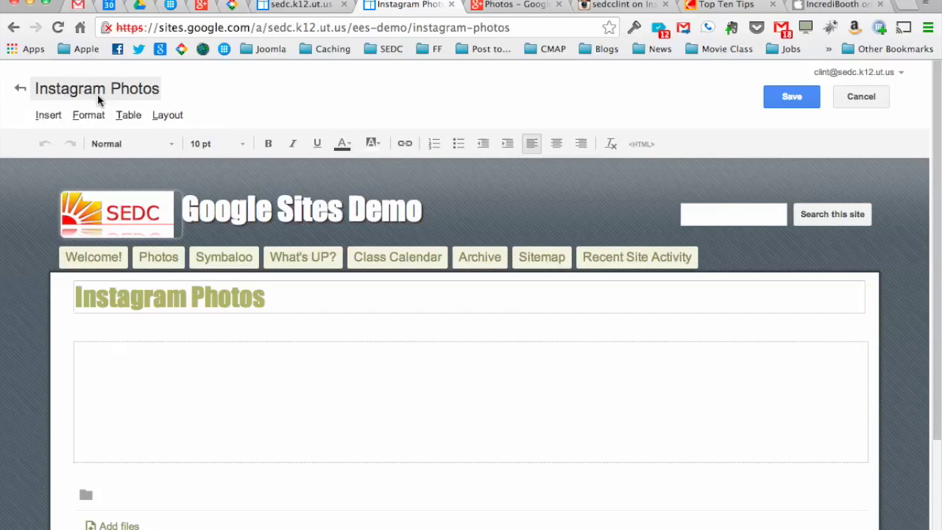
Close the Google Photos tab and return to the site's Photos page with the Intagme slideshow.
{"action": "left_click", "coordinate": [318, 6]}
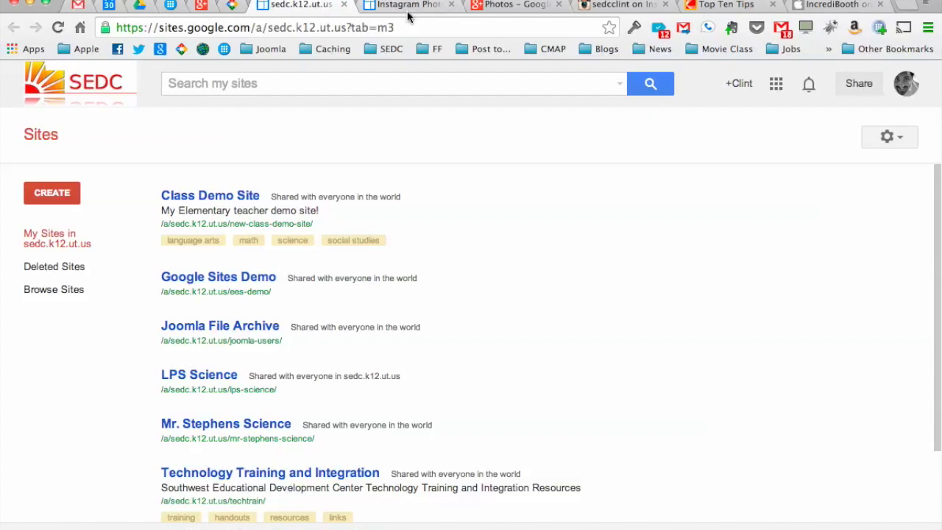
{"action": "left_click", "coordinate": [525, 7]}
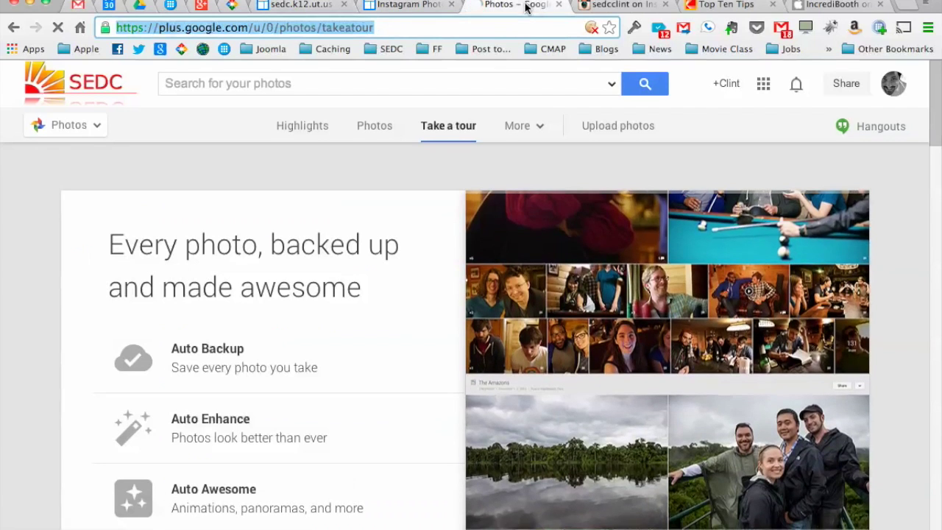
{"action": "left_click", "coordinate": [560, 5]}
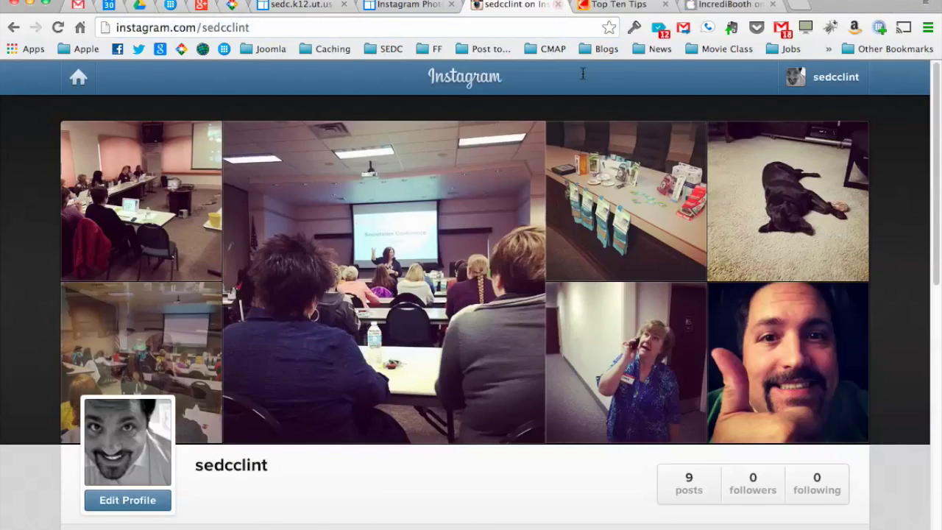
{"action": "key", "text": "ctrl+shift+Tab"}
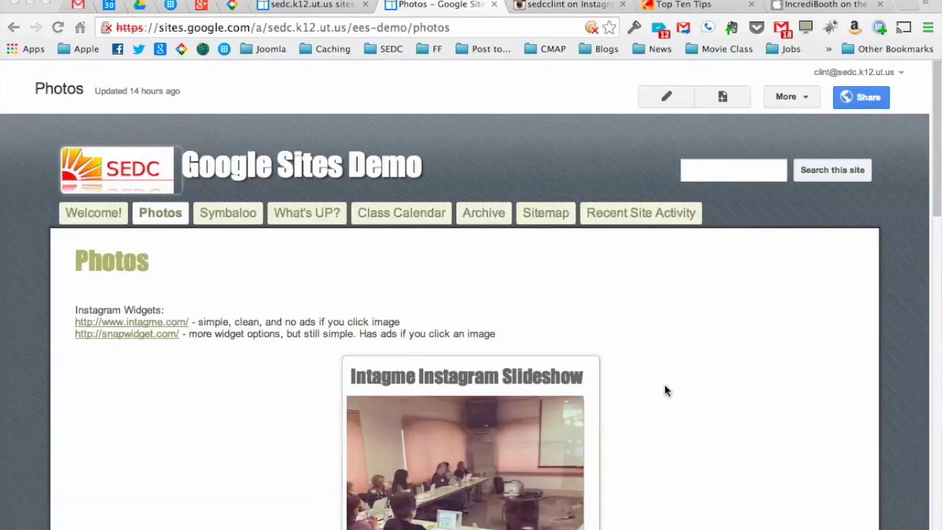
{"action": "scroll", "coordinate": [670, 380], "scroll_direction": "down", "scroll_amount": 2}
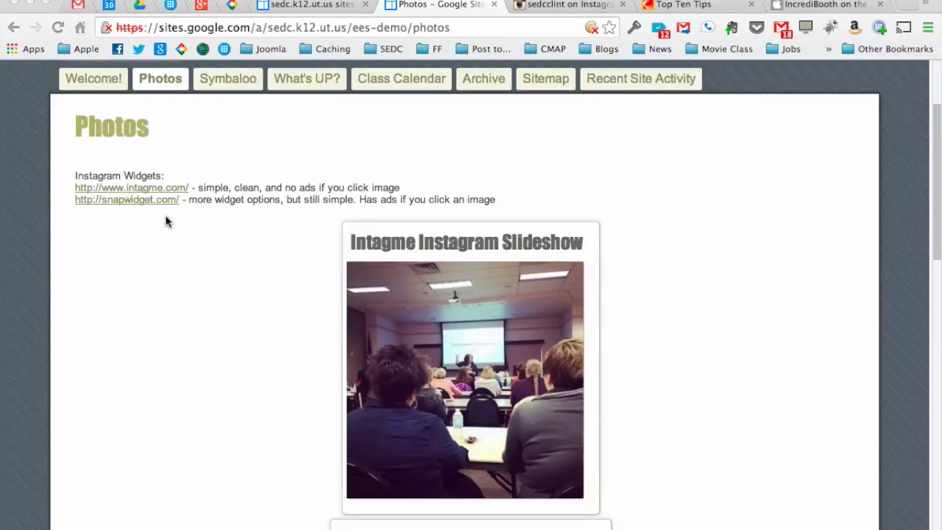
{"action": "scroll", "coordinate": [204, 319], "scroll_direction": "down", "scroll_amount": 3}
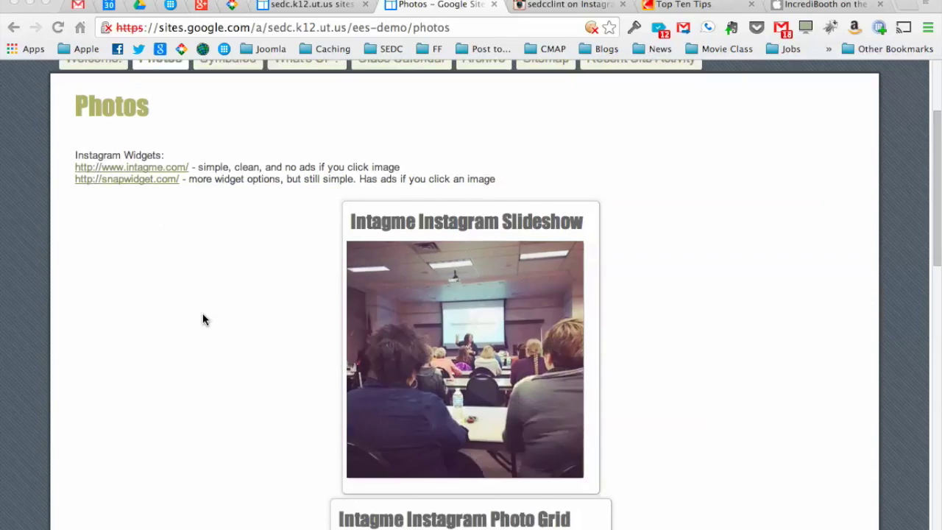
{"action": "scroll", "coordinate": [204, 319], "scroll_direction": "down", "scroll_amount": 2}
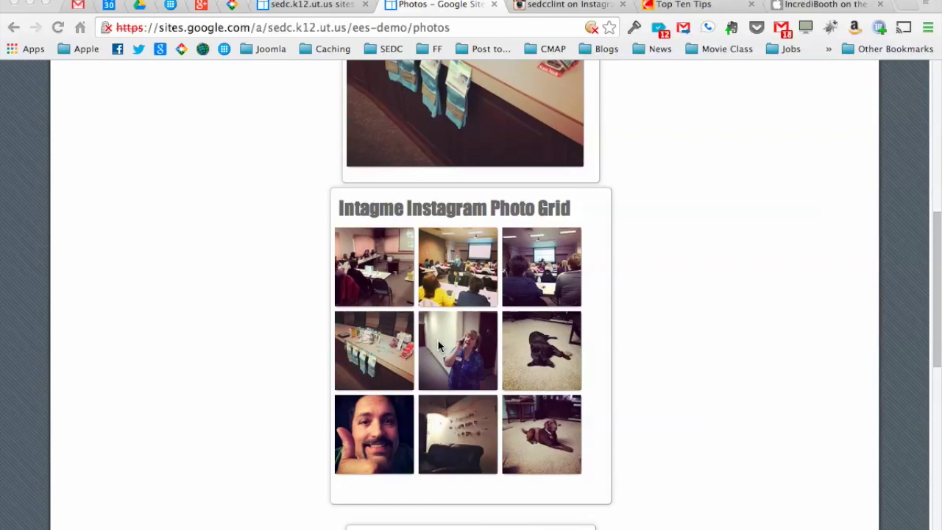
{"action": "scroll", "coordinate": [236, 255], "scroll_direction": "up", "scroll_amount": 3}
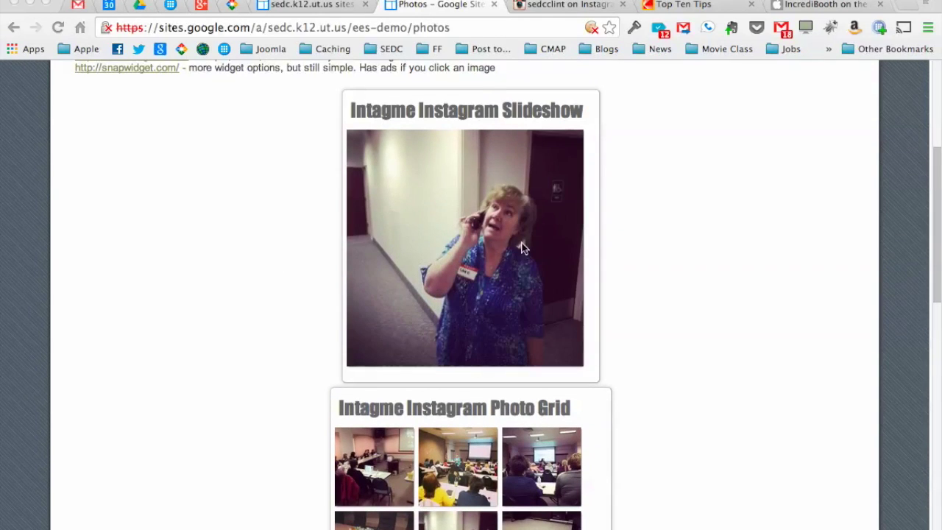
{"action": "scroll", "coordinate": [249, 301], "scroll_direction": "down", "scroll_amount": 3}
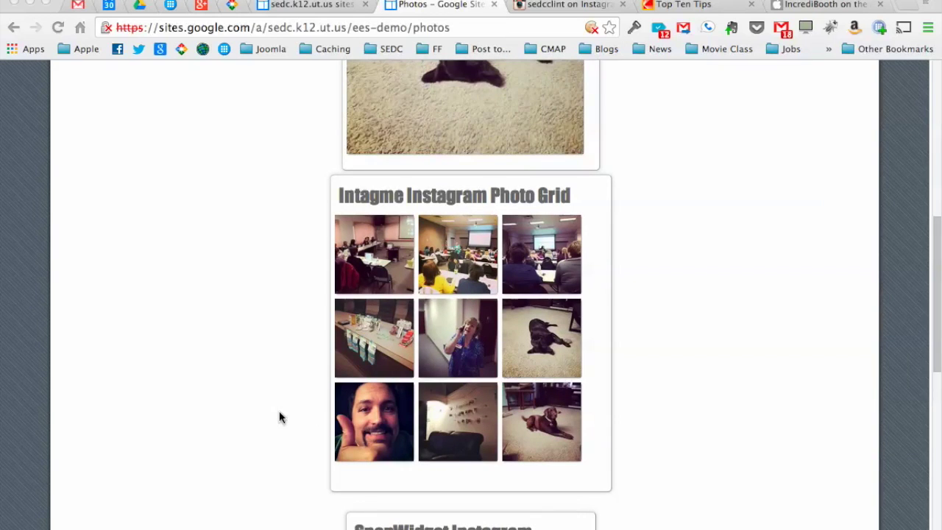
{"action": "scroll", "coordinate": [206, 398], "scroll_direction": "down", "scroll_amount": 5}
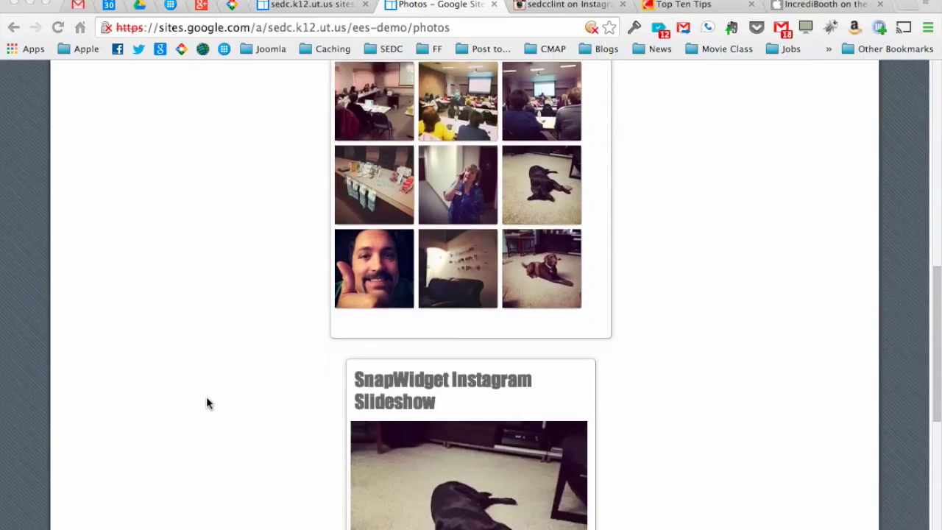
{"action": "scroll", "coordinate": [207, 398], "scroll_direction": "up", "scroll_amount": 15}
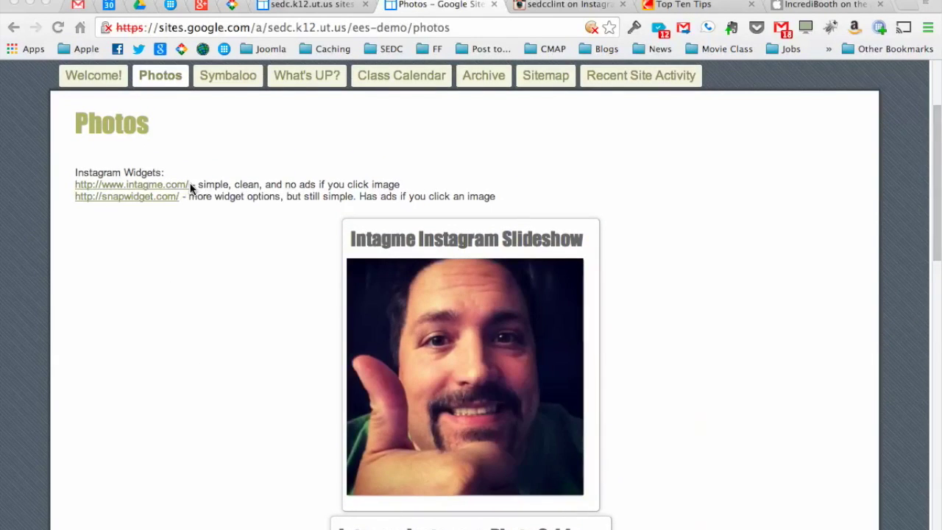
{"action": "left_click_drag", "start_coordinate": [74, 184], "coordinate": [193, 182]}
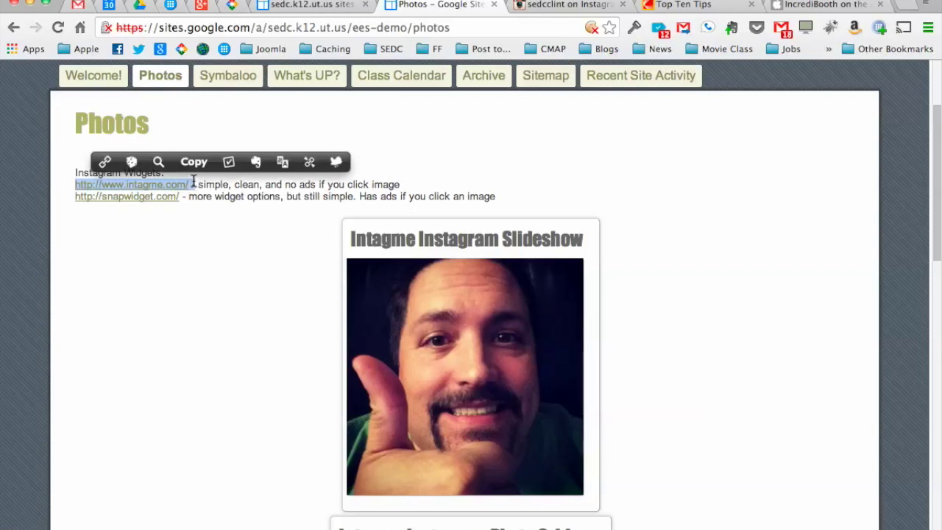
{"action": "left_click", "coordinate": [239, 285]}
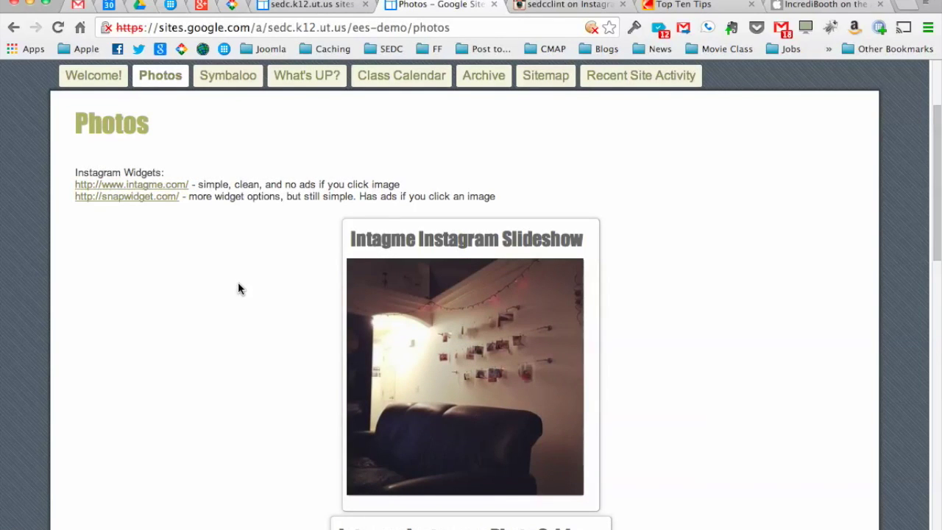
{"action": "left_click", "coordinate": [146, 185]}
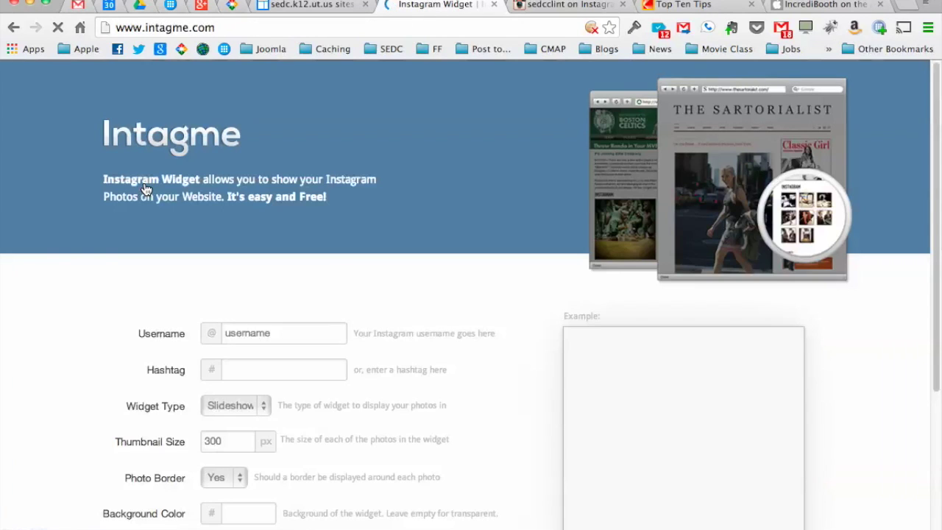
Enter the school's Instagram username, keep Slideshow with photo borders, and generate the embed code.
{"action": "scroll", "coordinate": [391, 304], "scroll_direction": "down", "scroll_amount": 3}
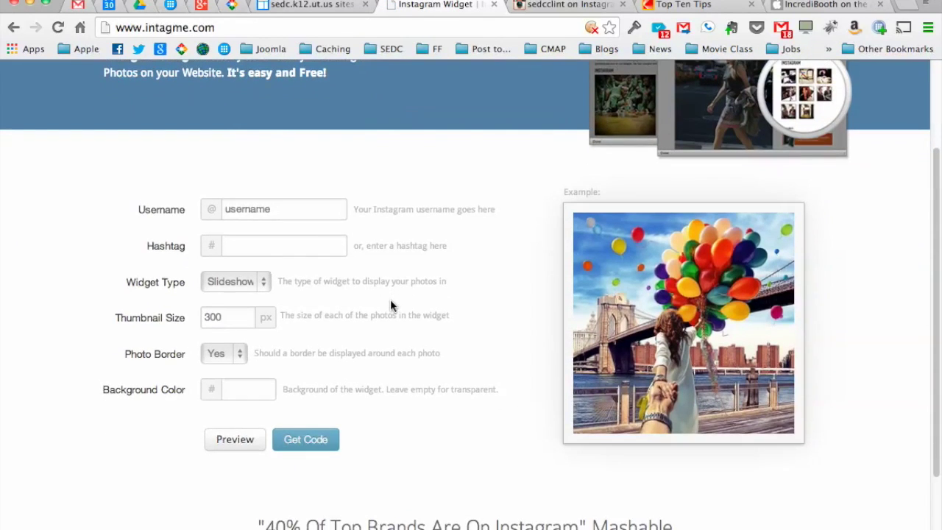
{"action": "left_click", "coordinate": [284, 209]}
{"action": "key", "text": "BackSpace"}
{"action": "key", "text": "BackSpace"}
{"action": "key", "text": "BackSpace"}
{"action": "key", "text": "BackSpace"}
{"action": "key", "text": "BackSpace"}
{"action": "key", "text": "BackSpace"}
{"action": "key", "text": "BackSpace"}
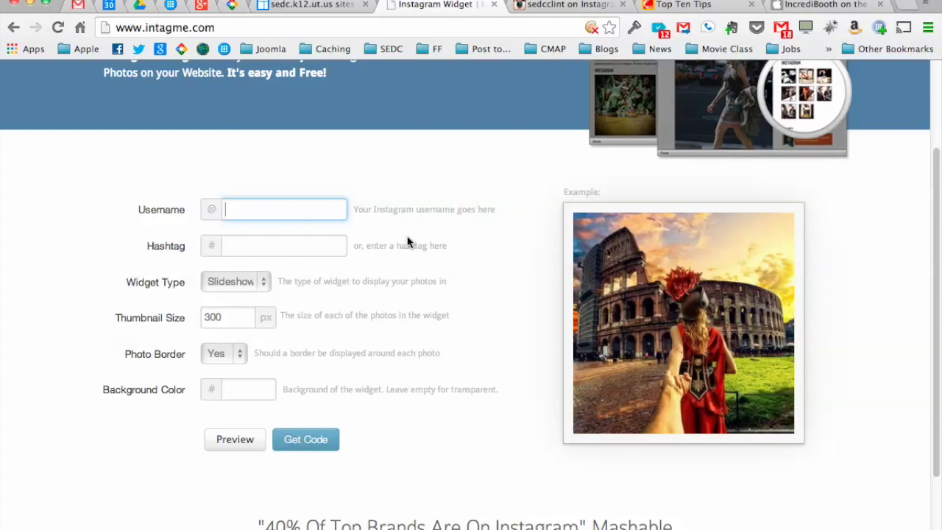
{"action": "type", "text": "s"}
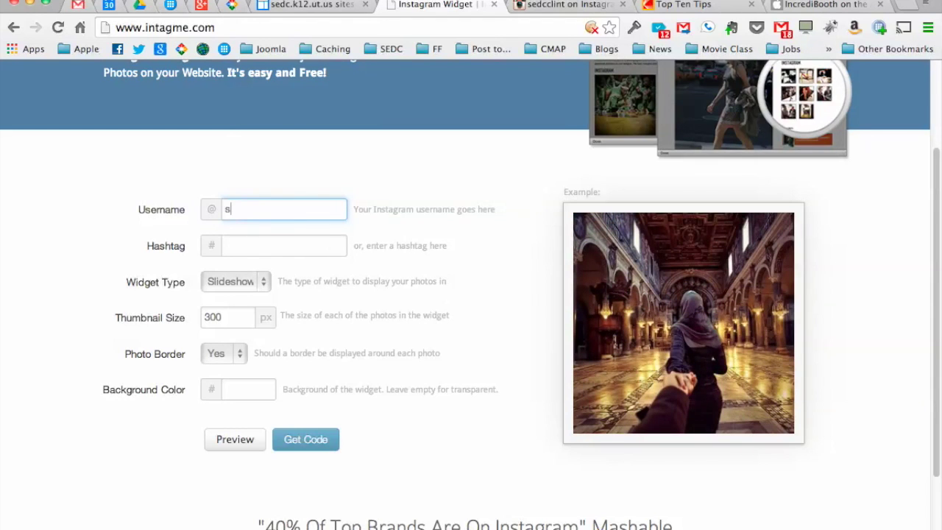
{"action": "type", "text": "edcclint"}
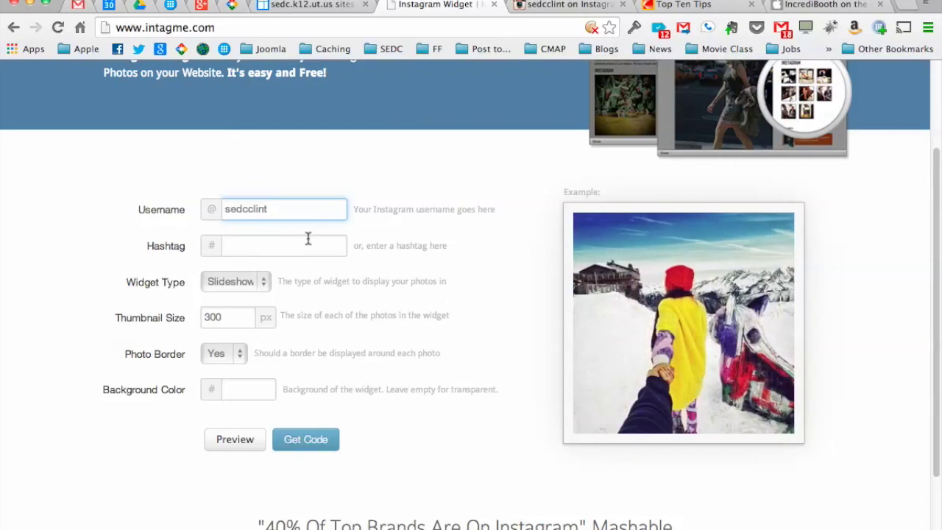
{"action": "left_click", "coordinate": [248, 284]}
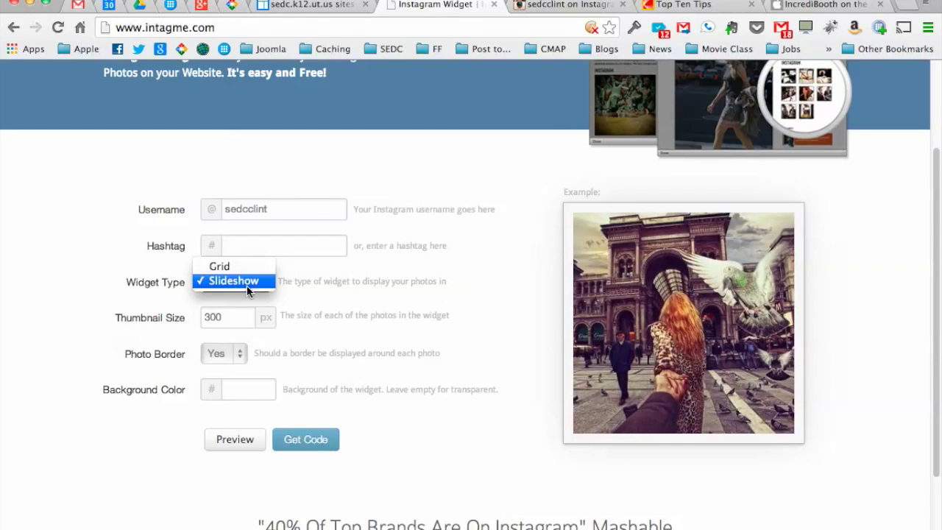
{"action": "left_click", "coordinate": [311, 293]}
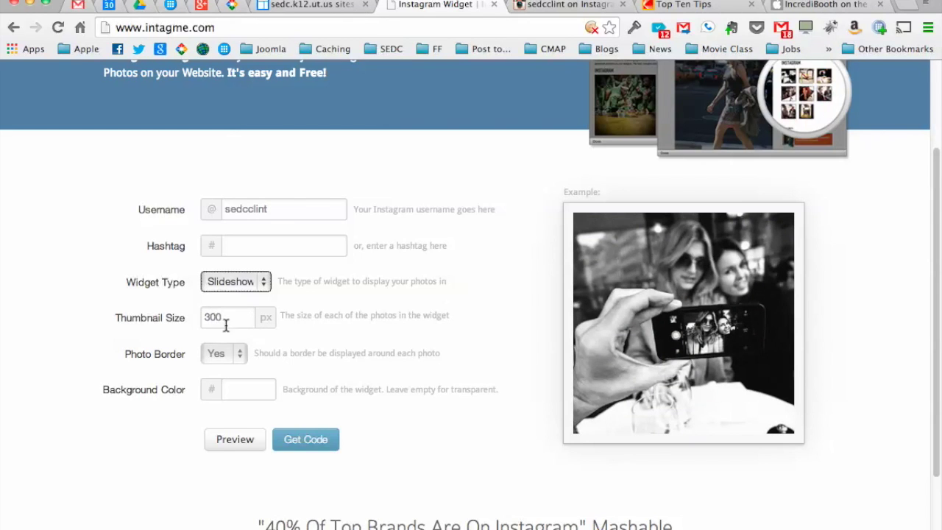
{"action": "left_click", "coordinate": [237, 349]}
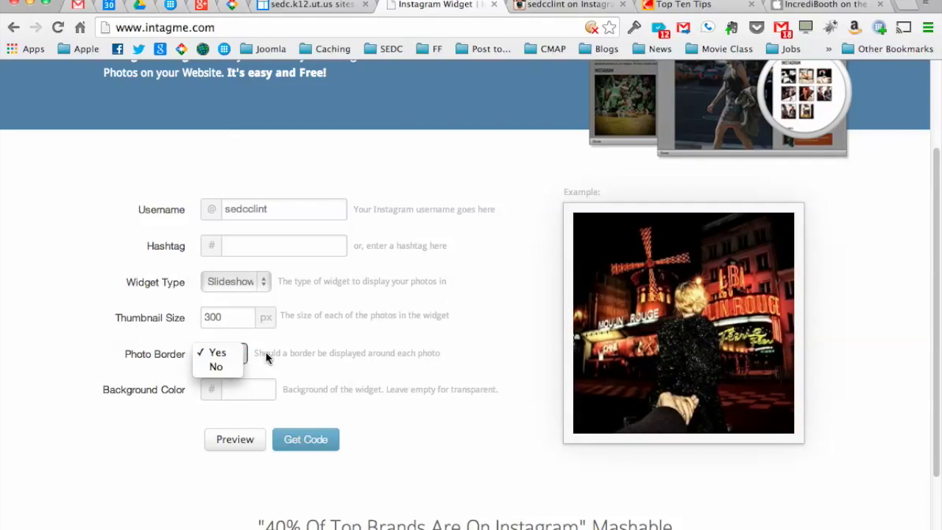
{"action": "left_click", "coordinate": [267, 357]}
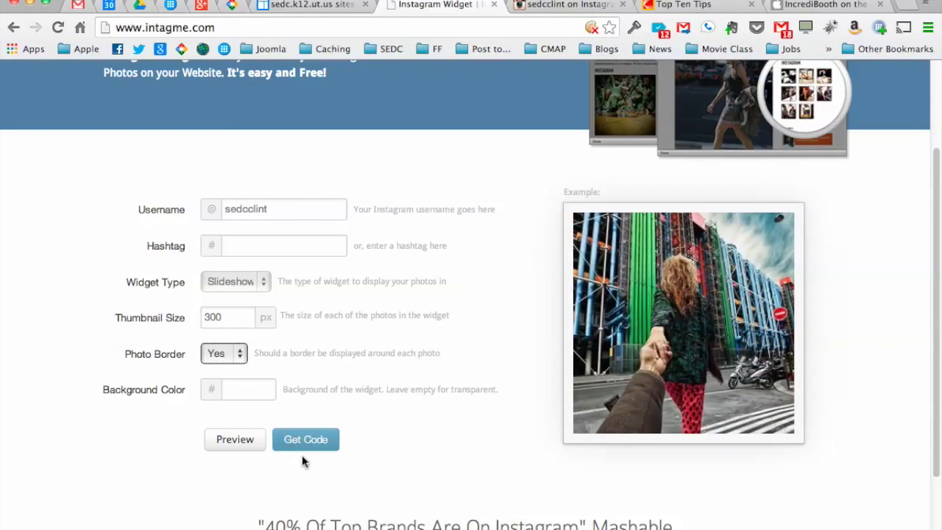
{"action": "left_click", "coordinate": [306, 441]}
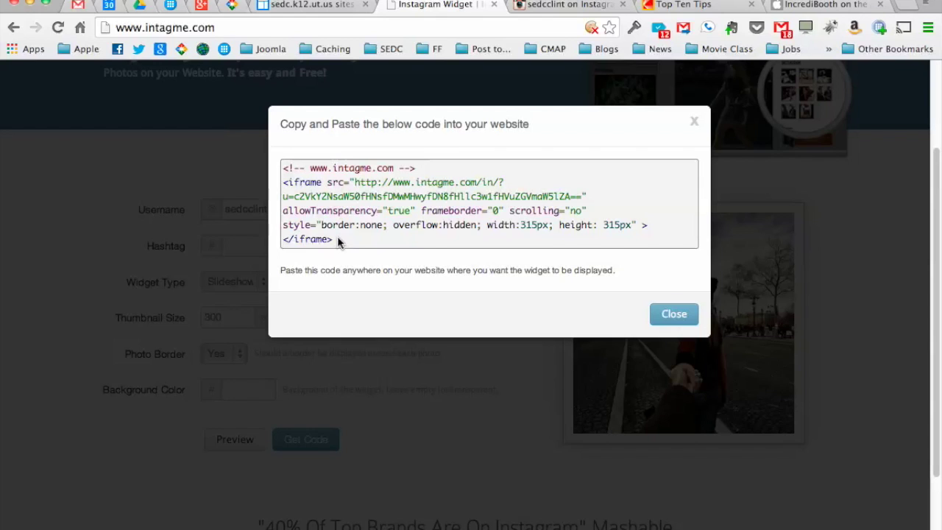
Copy the generated iframe embed code via Edit > Copy and return to Google Sites.
{"action": "left_click_drag", "start_coordinate": [337, 239], "coordinate": [283, 168]}
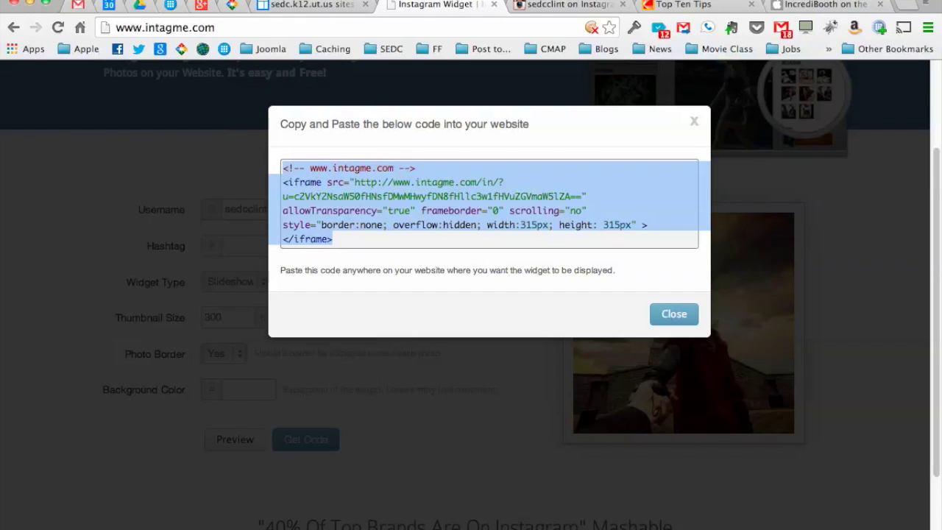
{"action": "left_click", "coordinate": [137, 0]}
{"action": "left_click", "coordinate": [157, 49]}
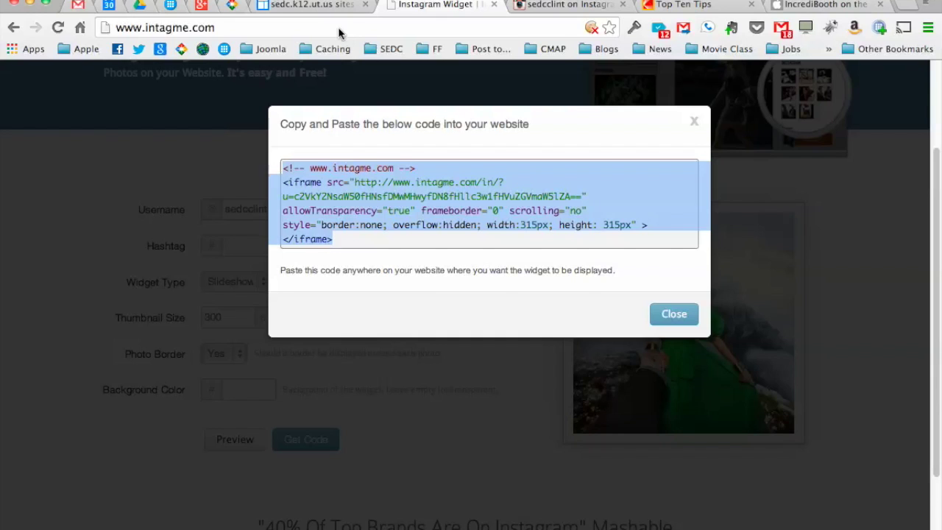
{"action": "left_click", "coordinate": [324, 8]}
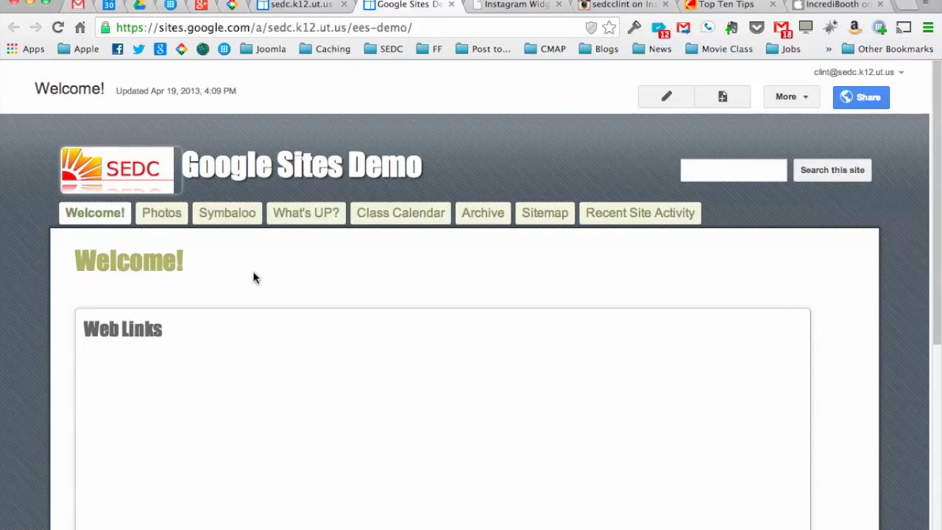
Reach the empty Instagram Photos page through Photos and the Sitemap, and begin editing it.
{"action": "left_click", "coordinate": [168, 216]}
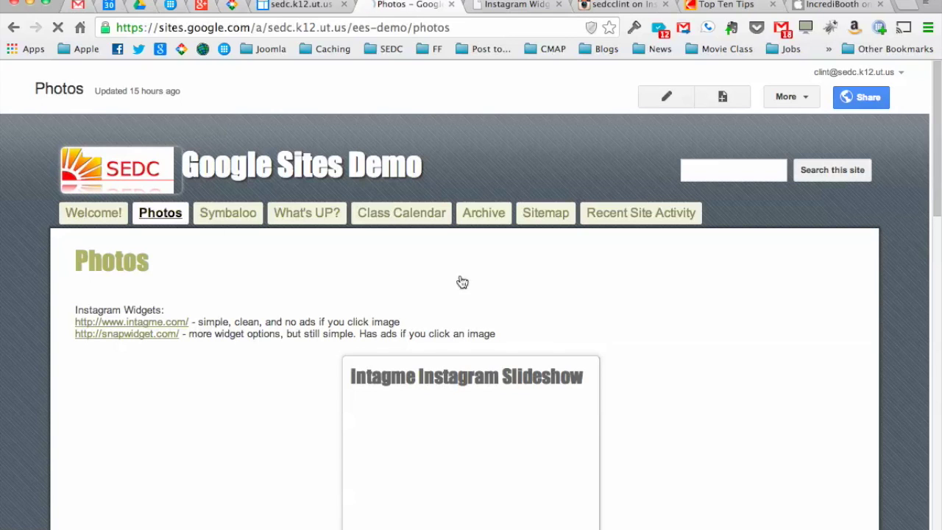
{"action": "scroll", "coordinate": [721, 419], "scroll_direction": "down", "scroll_amount": 1}
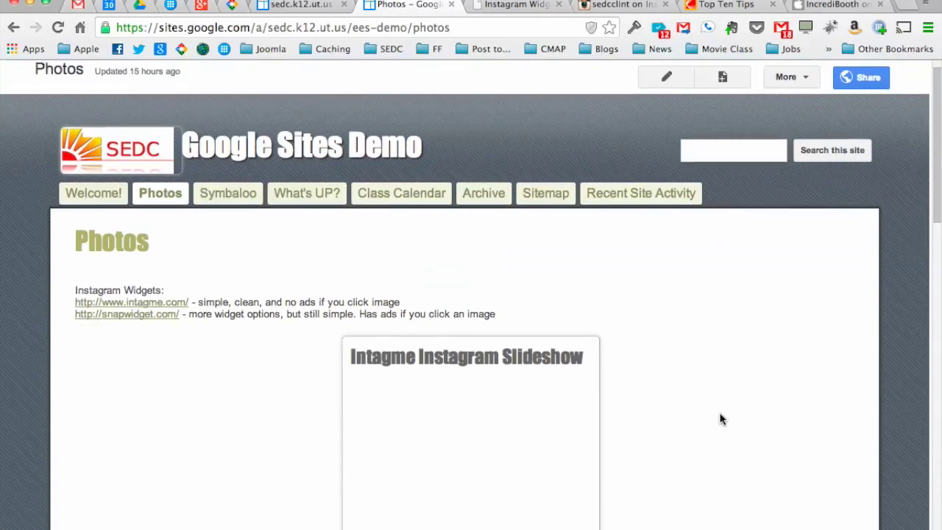
{"action": "left_click", "coordinate": [552, 205]}
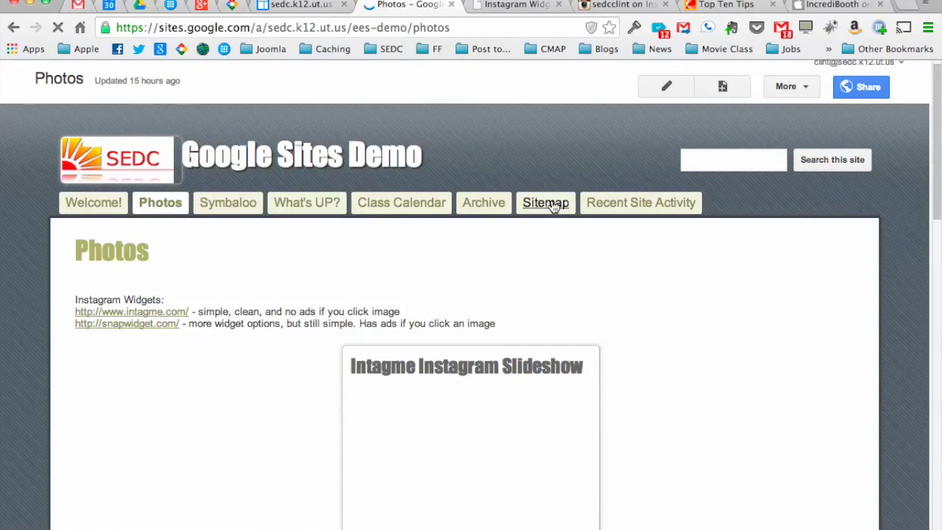
{"action": "left_click", "coordinate": [116, 398]}
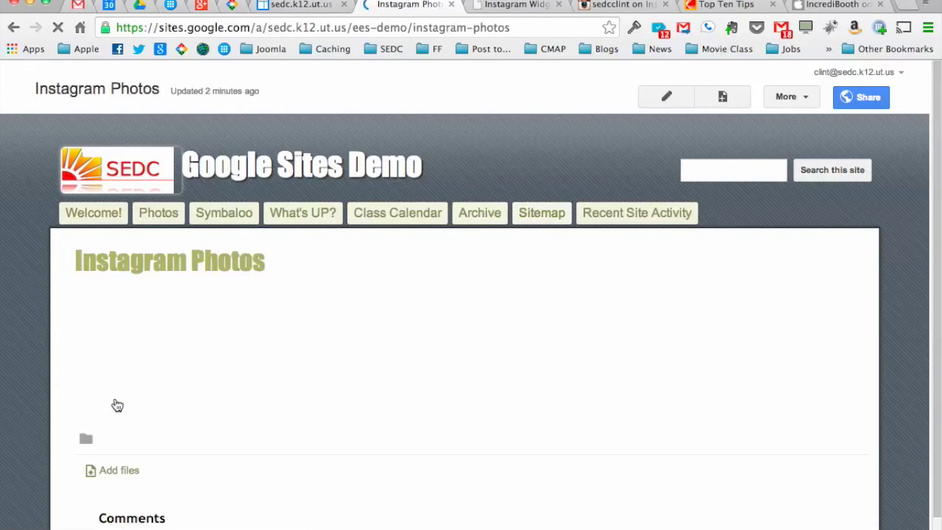
{"action": "scroll", "coordinate": [391, 377], "scroll_direction": "down", "scroll_amount": 2}
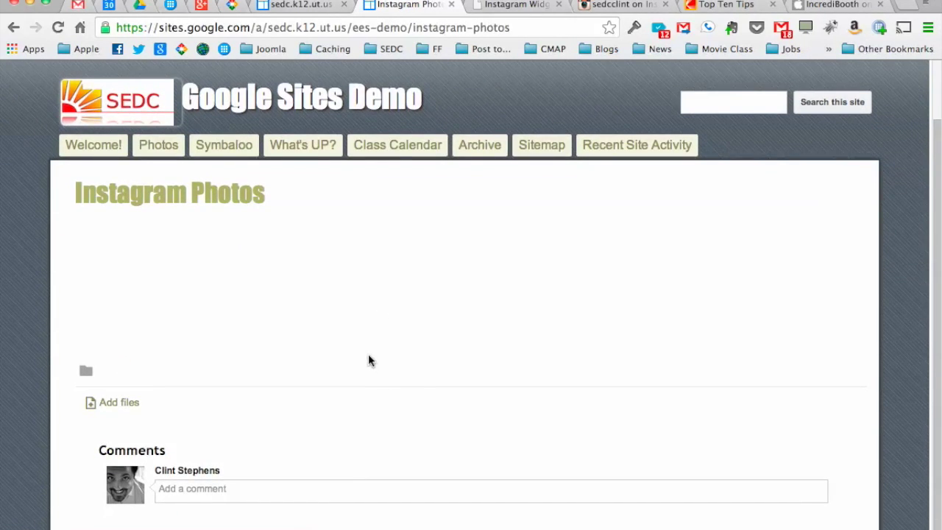
{"action": "scroll", "coordinate": [281, 291], "scroll_direction": "up", "scroll_amount": 2}
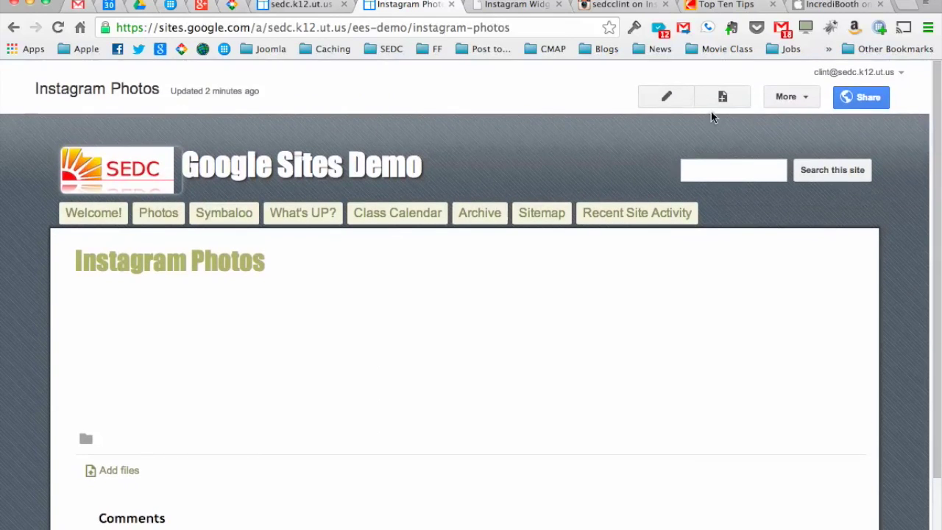
{"action": "left_click", "coordinate": [667, 98]}
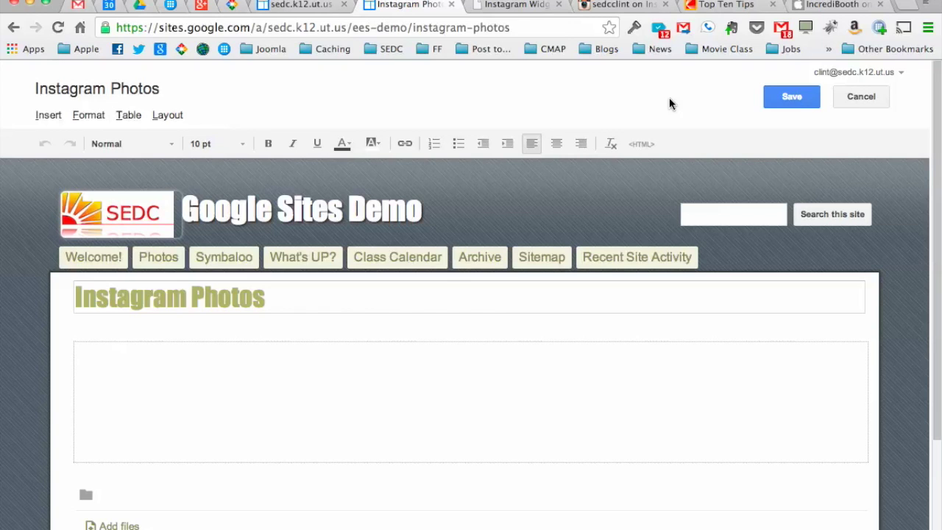
Search Insert > More gadgets for 'embed' and open the Embed gadget's details.
{"action": "left_click", "coordinate": [48, 118]}
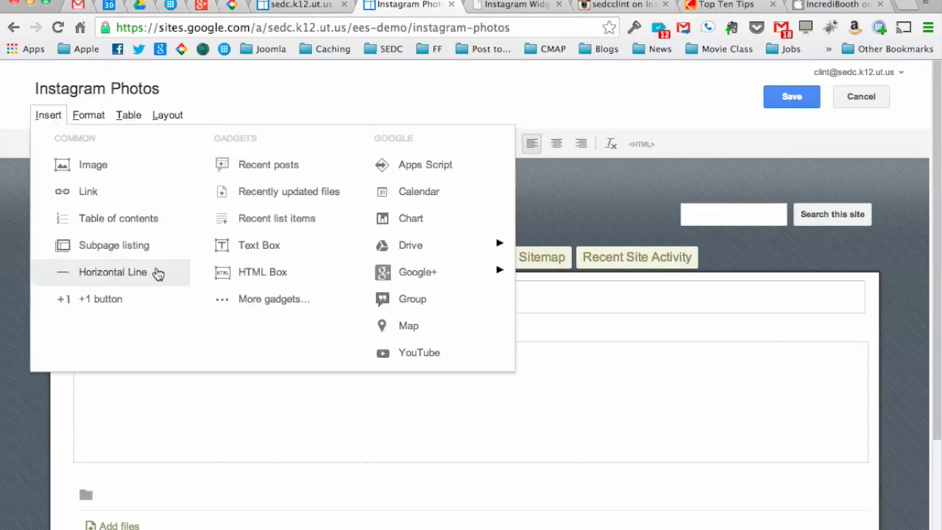
{"action": "left_click", "coordinate": [275, 303]}
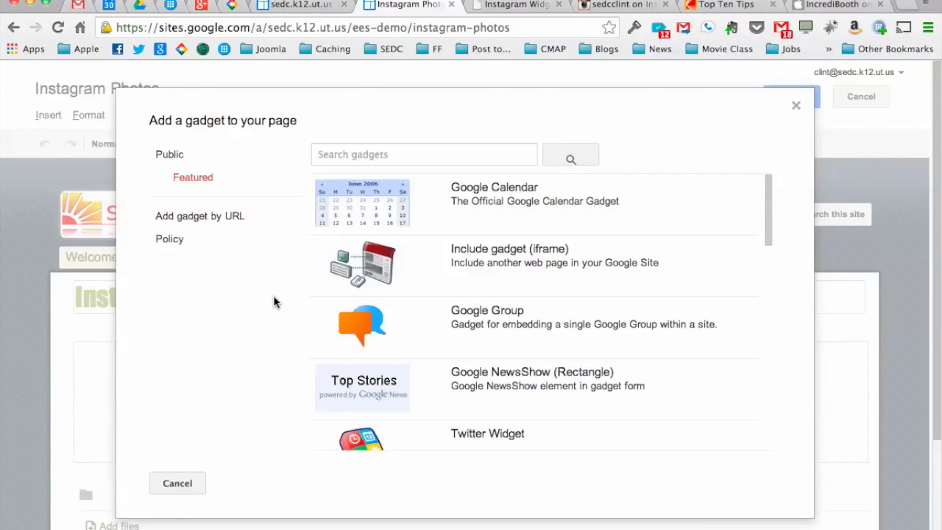
{"action": "left_click", "coordinate": [357, 155]}
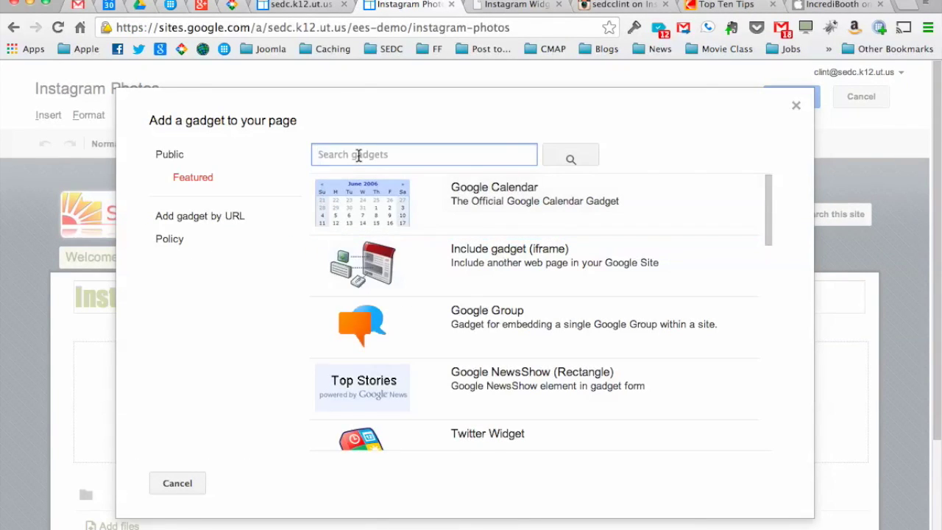
{"action": "type", "text": "embed"}
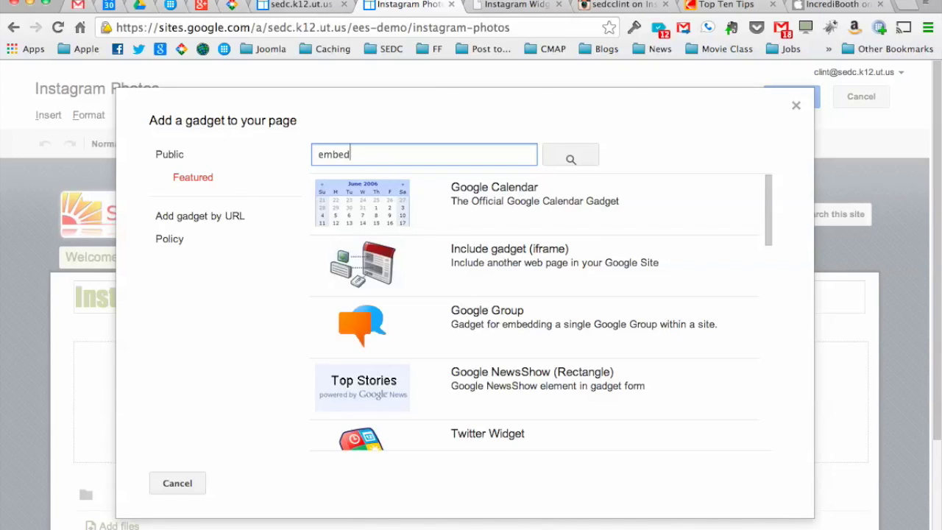
{"action": "left_click", "coordinate": [577, 159]}
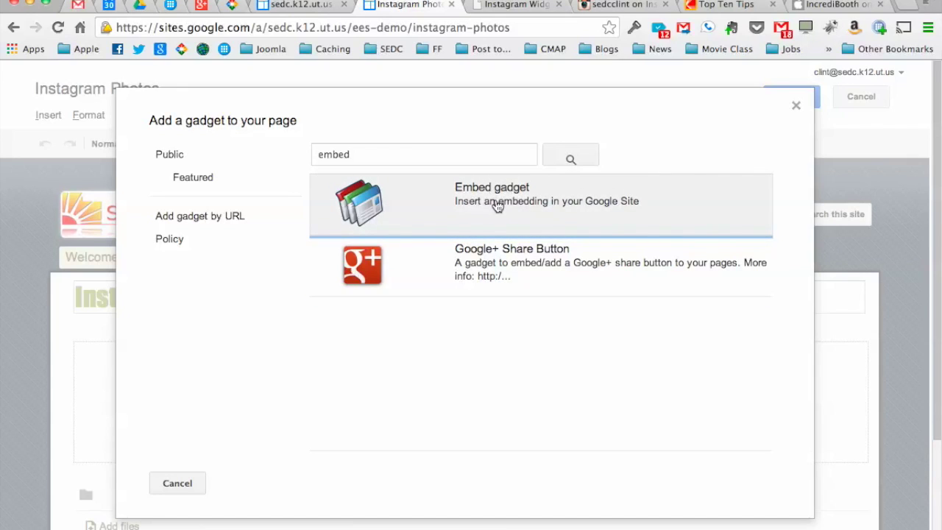
{"action": "left_click", "coordinate": [356, 204]}
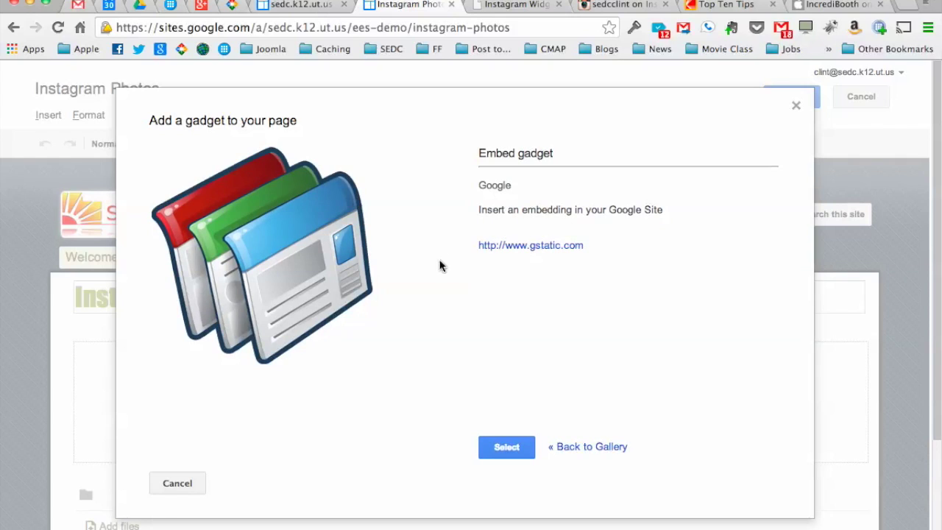
Paste the Intagme embed code into the Embed gadget and set width and height to 315.
{"action": "left_click", "coordinate": [504, 448]}
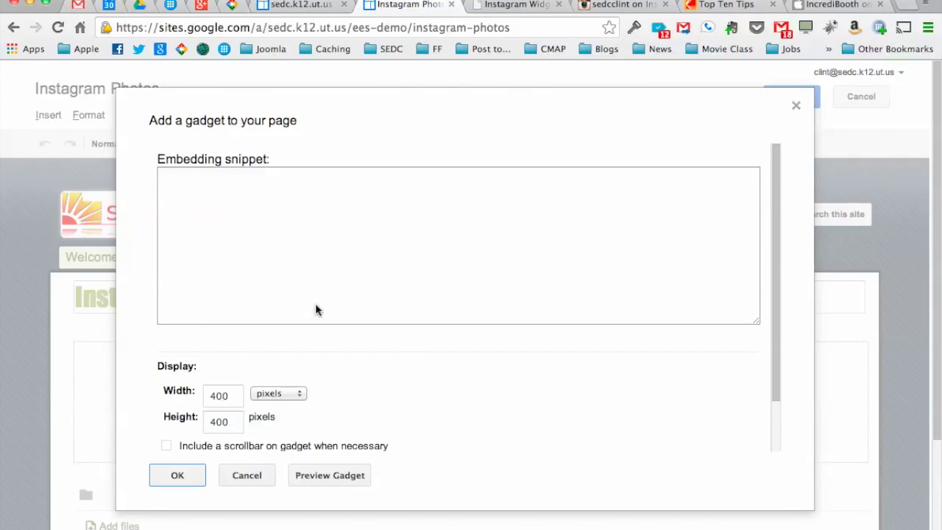
{"action": "left_click", "coordinate": [283, 220]}
{"action": "key", "text": "super+v"}
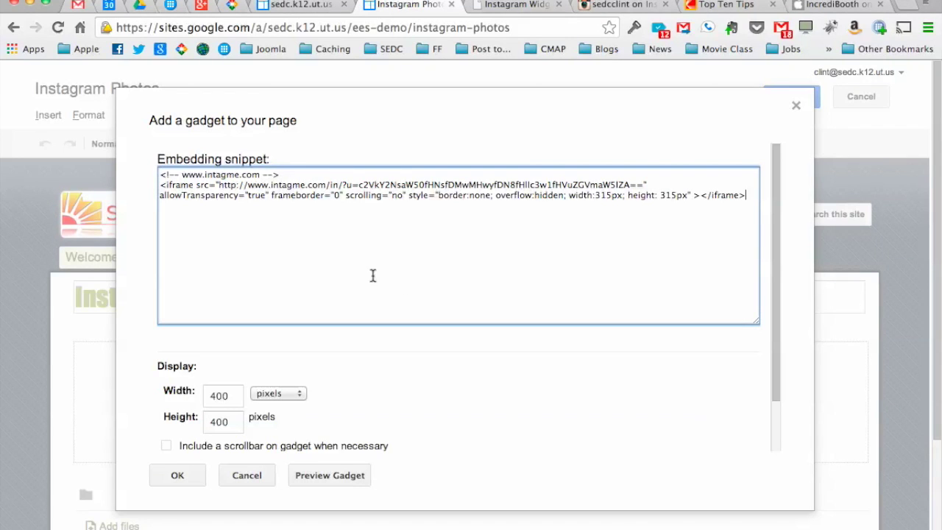
{"action": "scroll", "coordinate": [413, 286], "scroll_direction": "down", "scroll_amount": 2}
{"action": "scroll", "coordinate": [412, 286], "scroll_direction": "up", "scroll_amount": 2}
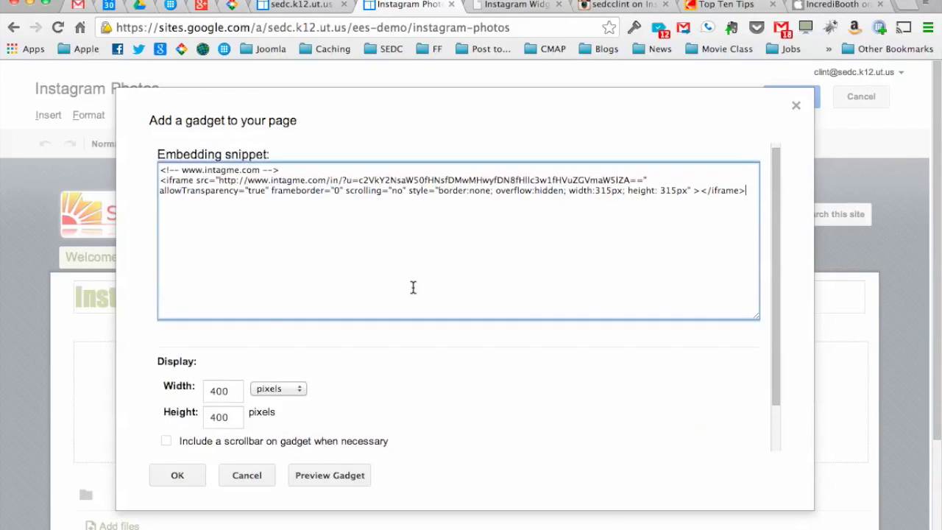
{"action": "double_click", "coordinate": [597, 190]}
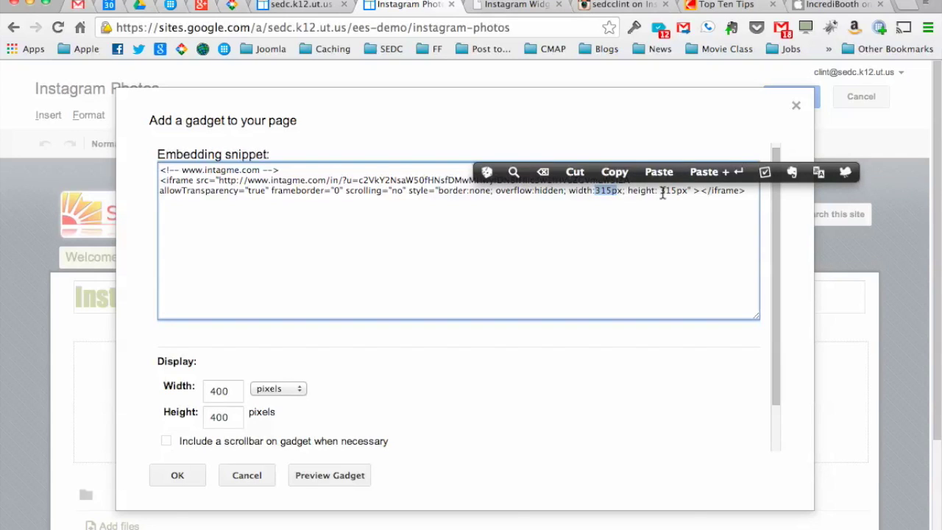
{"action": "double_click", "coordinate": [220, 391]}
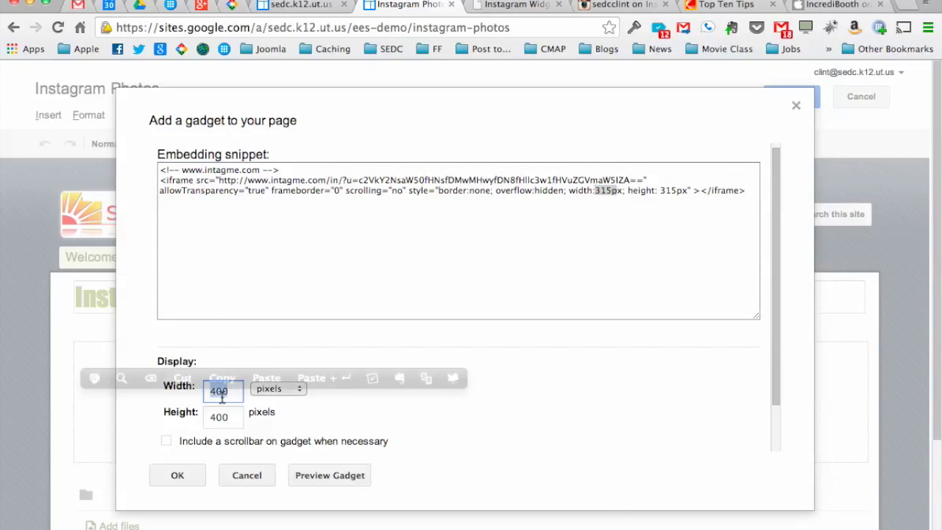
{"action": "type", "text": "315"}
{"action": "key", "text": "Tab"}
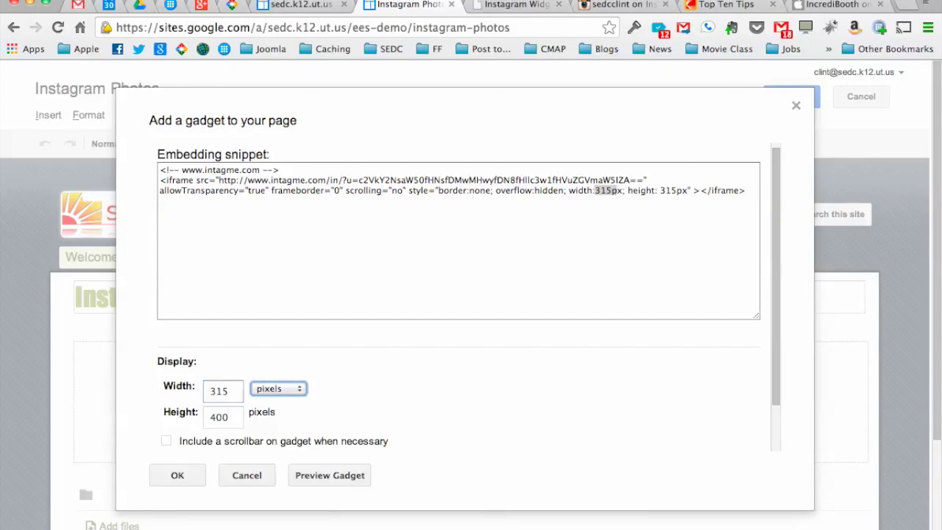
{"action": "key", "text": "Tab"}
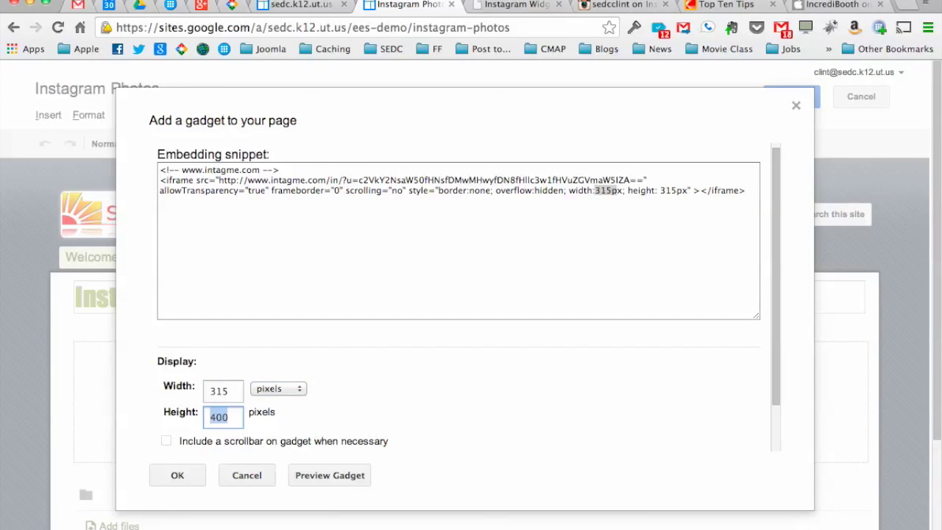
{"action": "type", "text": "315"}
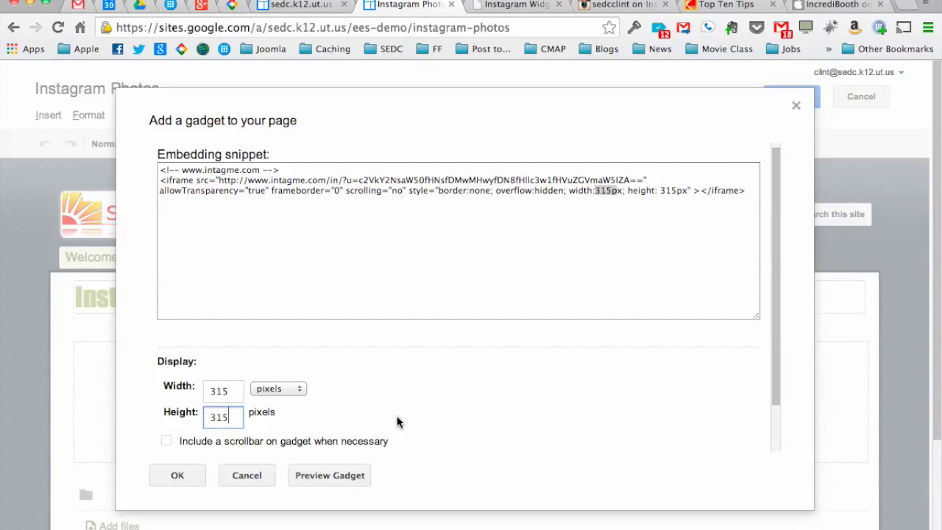
Title the gadget 'School Photos' and insert it into the page.
{"action": "scroll", "coordinate": [398, 421], "scroll_direction": "down", "scroll_amount": 3}
{"action": "left_click_drag", "start_coordinate": [386, 372], "coordinate": [237, 374]}
{"action": "type", "text": "Sh"}
{"action": "key", "text": "BackSpace"}
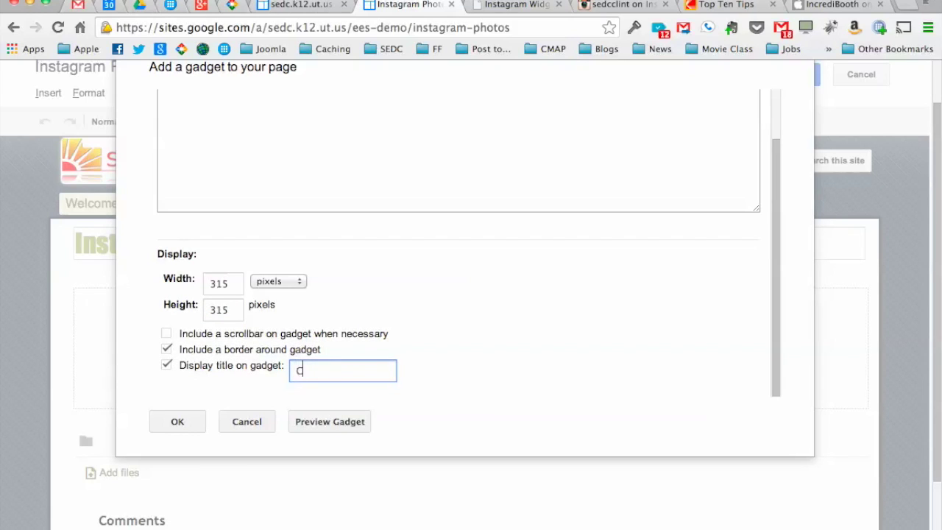
{"action": "key", "text": "BackSpace"}
{"action": "key", "text": "BackSpace"}
{"action": "key", "text": "BackSpace"}
{"action": "type", "text": "sedcclint"}
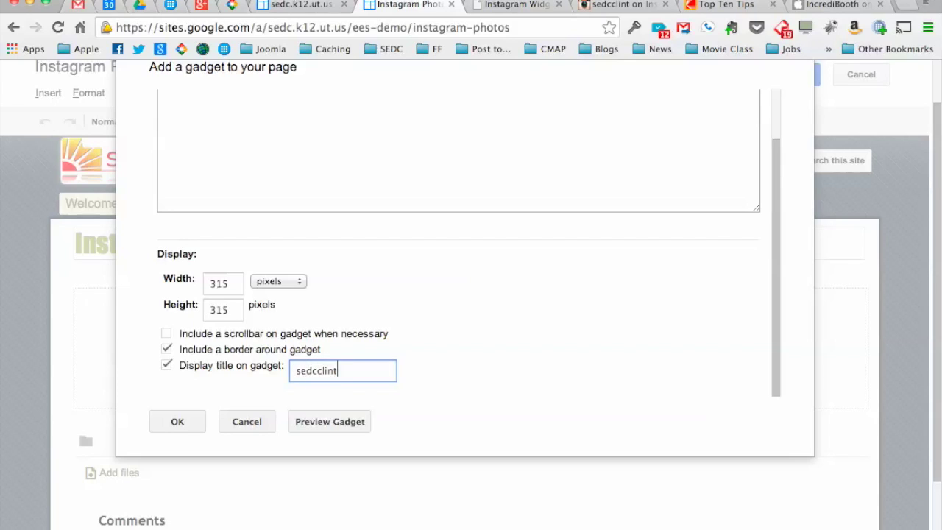
{"action": "type", "text": "'s PHot"}
{"action": "type", "text": "tos"}
{"action": "double_click", "coordinate": [346, 373]}
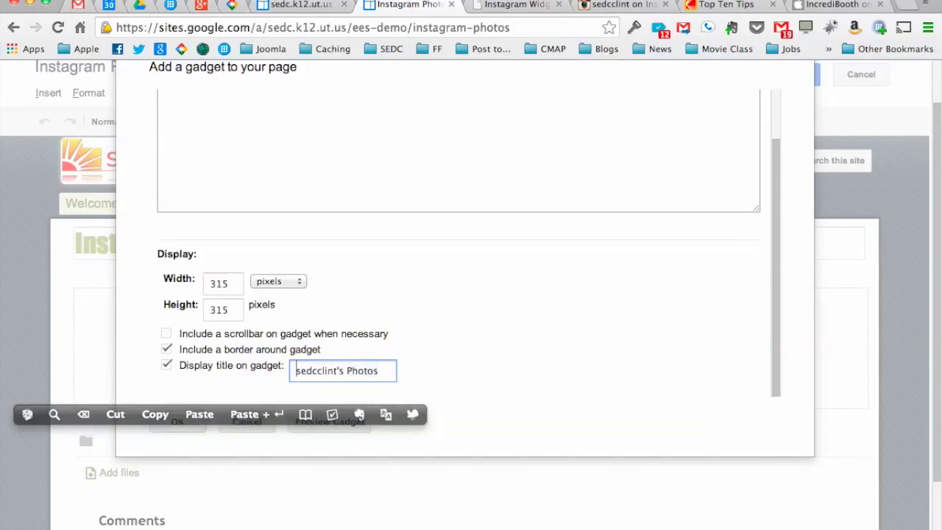
{"action": "key", "text": "super+a"}
{"action": "key", "text": "shift+Left"}
{"action": "key", "text": "shift+Left"}
{"action": "key", "text": "shift+Left"}
{"action": "key", "text": "shift+Left"}
{"action": "key", "text": "shift+Left"}
{"action": "key", "text": "shift+Left"}
{"action": "key", "text": "shift+Left"}
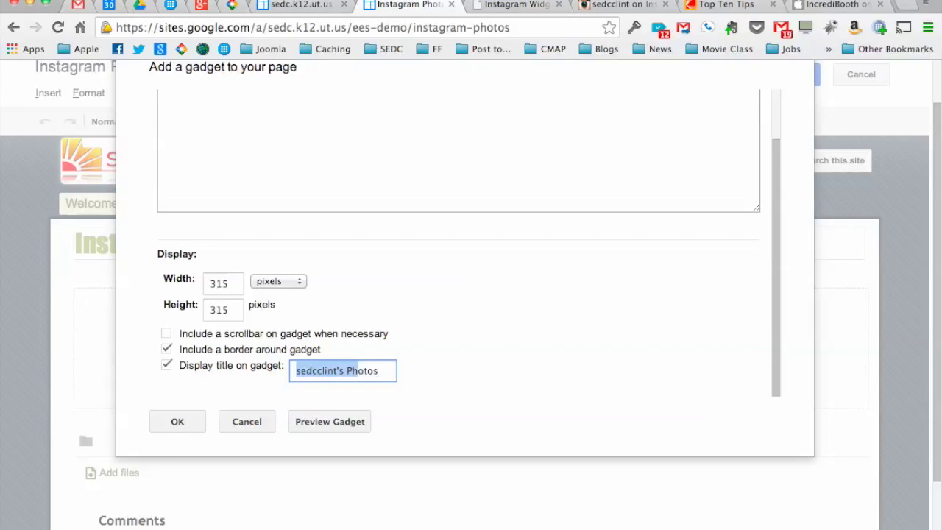
{"action": "type", "text": "School"}
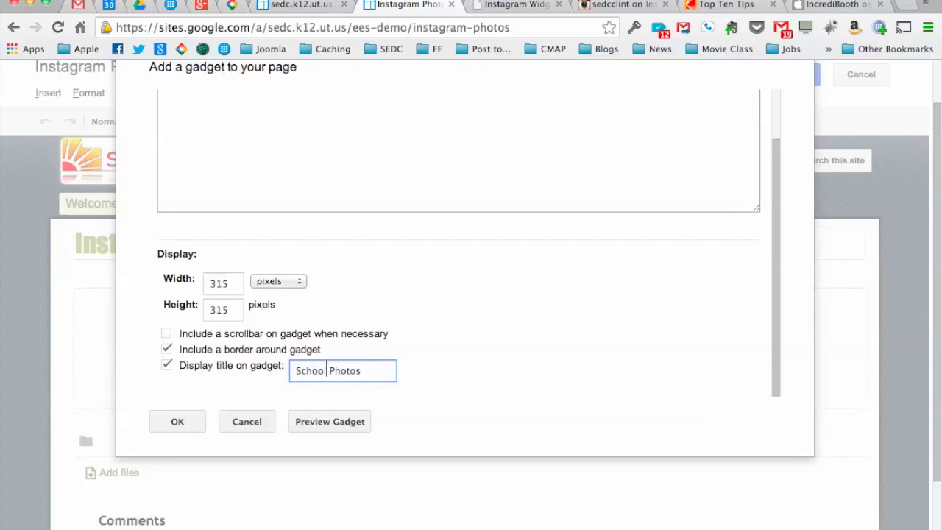
{"action": "left_click", "coordinate": [177, 427]}
Save the Instagram Photos page with its new School Photos gadget.
{"action": "scroll", "coordinate": [251, 437], "scroll_direction": "down", "scroll_amount": 3}
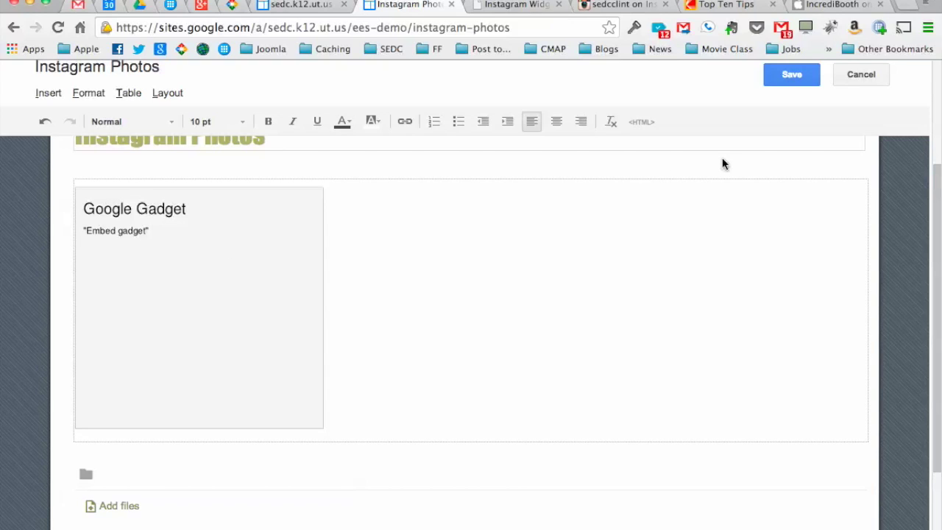
{"action": "scroll", "coordinate": [722, 163], "scroll_direction": "up", "scroll_amount": 2}
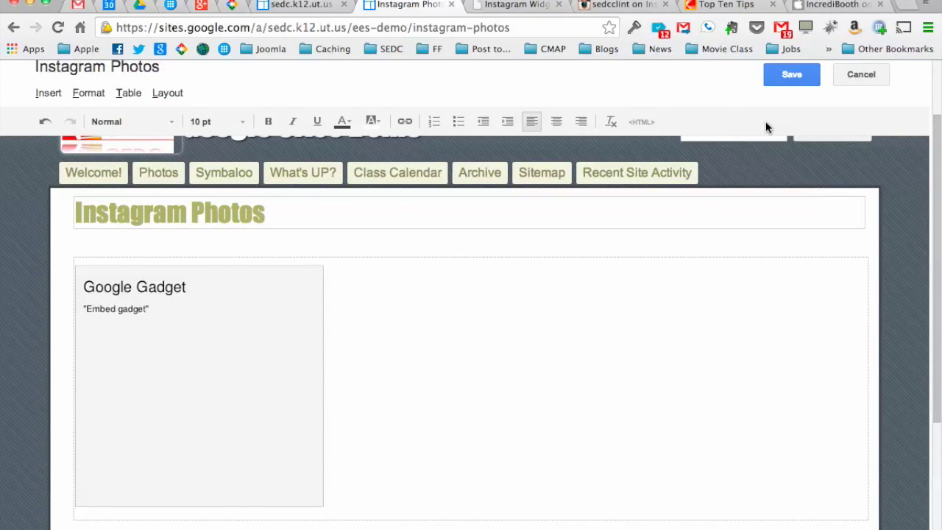
{"action": "left_click", "coordinate": [801, 77]}
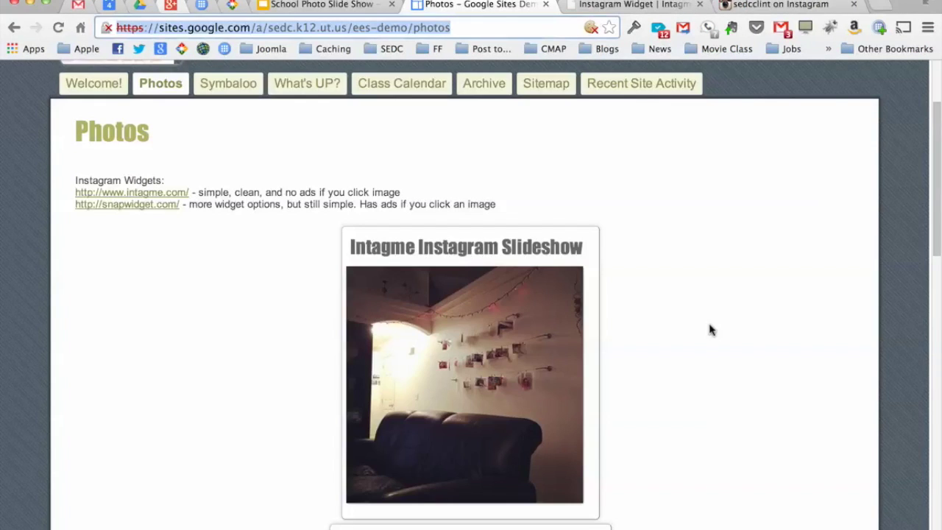
Reload the Photos page and open the door-prizes photo from the Intagme Instagram Photo Grid.
{"action": "scroll", "coordinate": [707, 324], "scroll_direction": "up", "scroll_amount": 4}
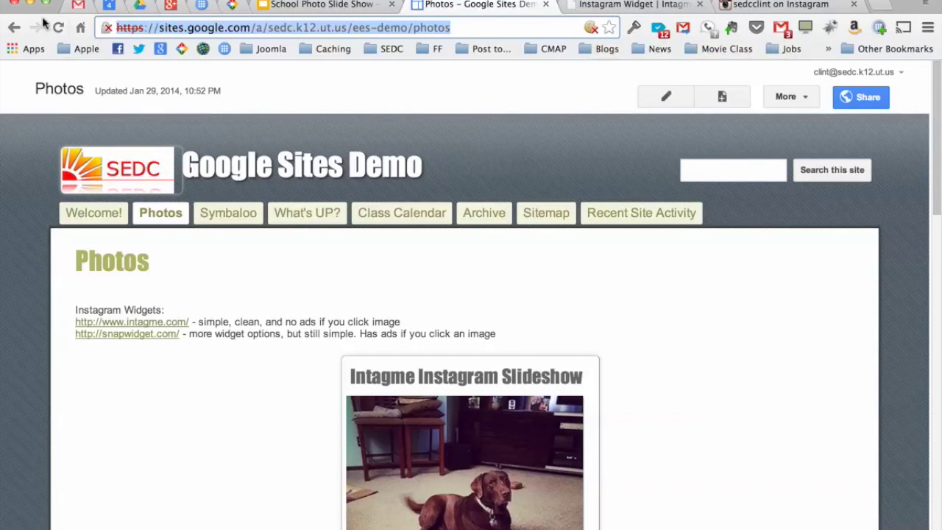
{"action": "left_click", "coordinate": [59, 27]}
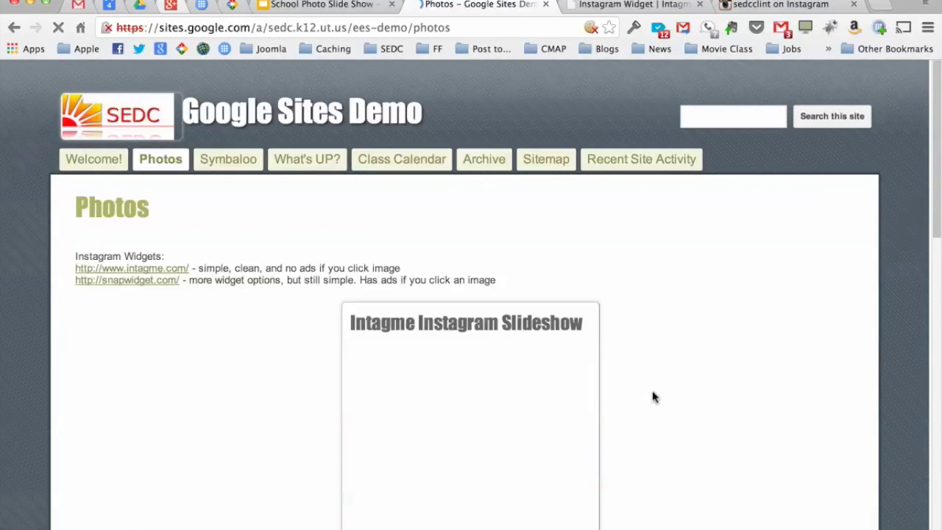
{"action": "scroll", "coordinate": [653, 392], "scroll_direction": "down", "scroll_amount": 5}
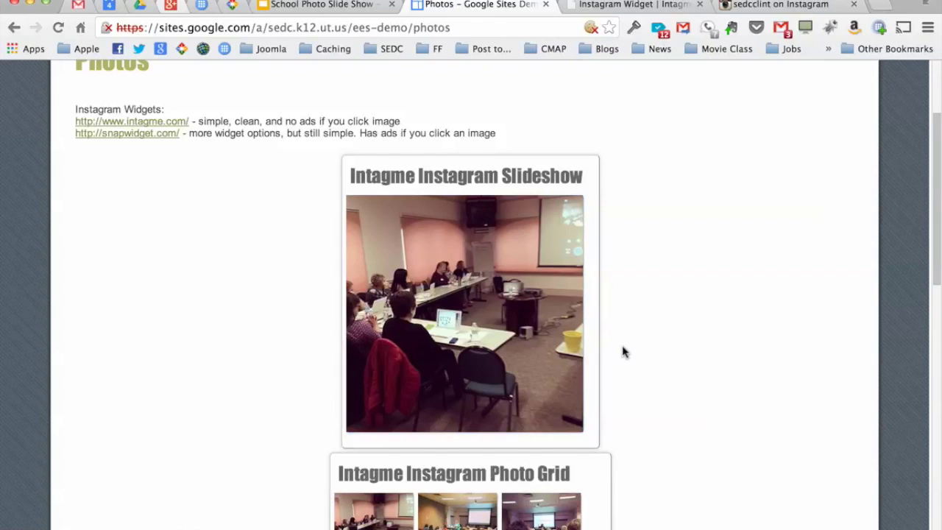
{"action": "scroll", "coordinate": [622, 353], "scroll_direction": "down", "scroll_amount": 1}
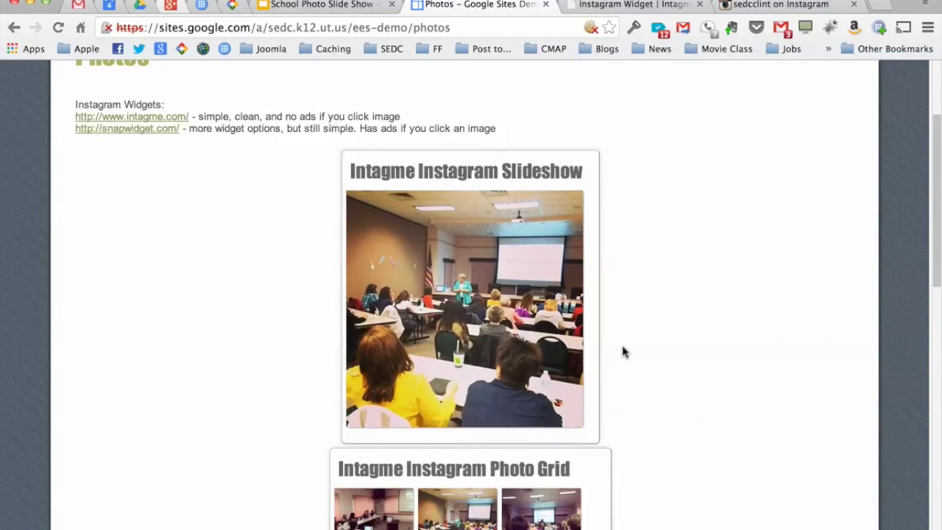
{"action": "scroll", "coordinate": [623, 353], "scroll_direction": "down", "scroll_amount": 1}
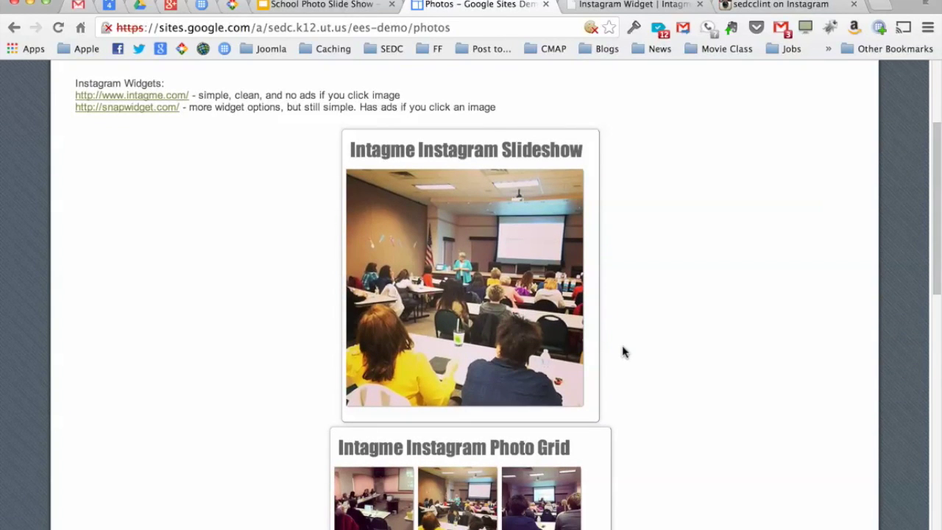
{"action": "scroll", "coordinate": [623, 353], "scroll_direction": "down", "scroll_amount": 12}
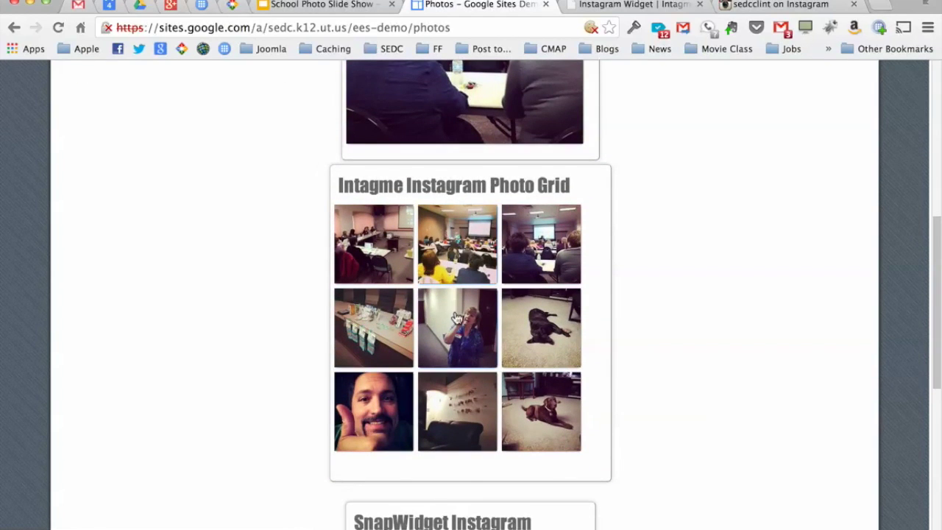
{"action": "left_click", "coordinate": [398, 321]}
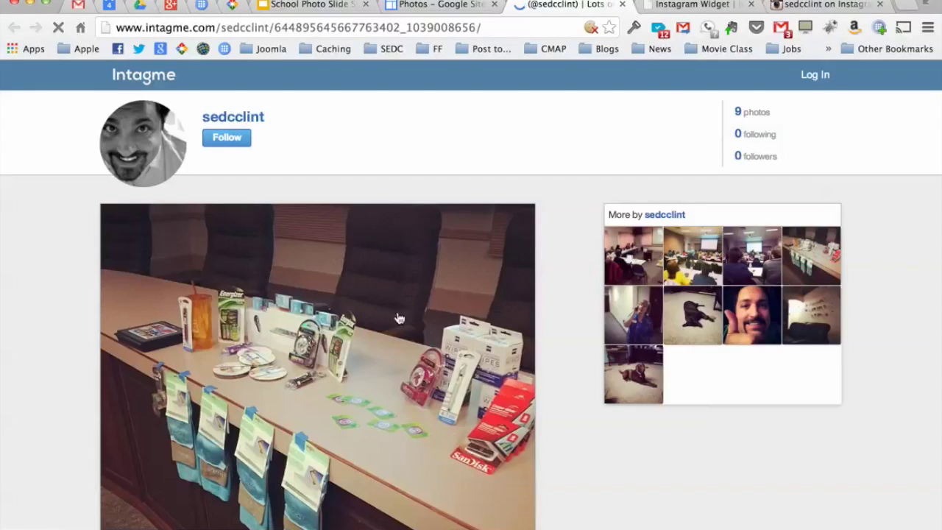
Scroll through the Intagme door-prizes photo page to read its conference caption.
{"action": "scroll", "coordinate": [398, 318], "scroll_direction": "down", "scroll_amount": 5}
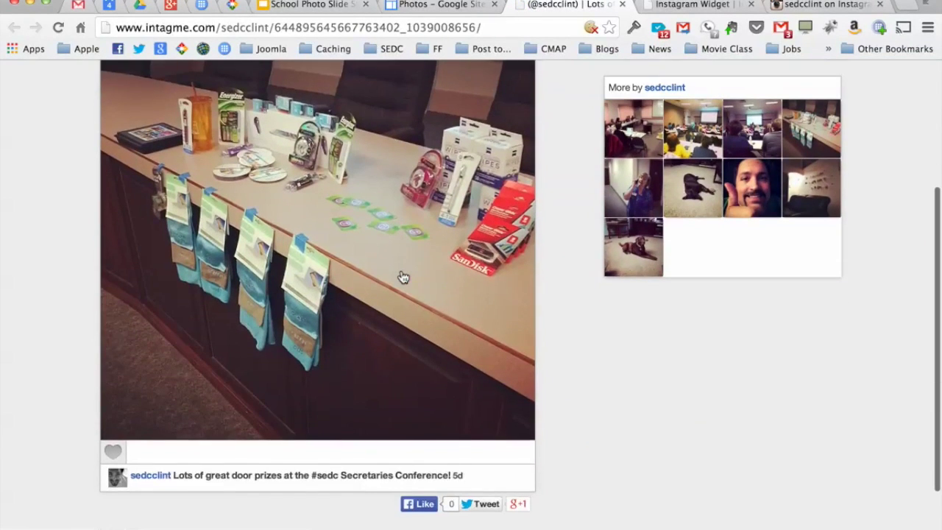
{"action": "scroll", "coordinate": [311, 437], "scroll_direction": "down", "scroll_amount": 2}
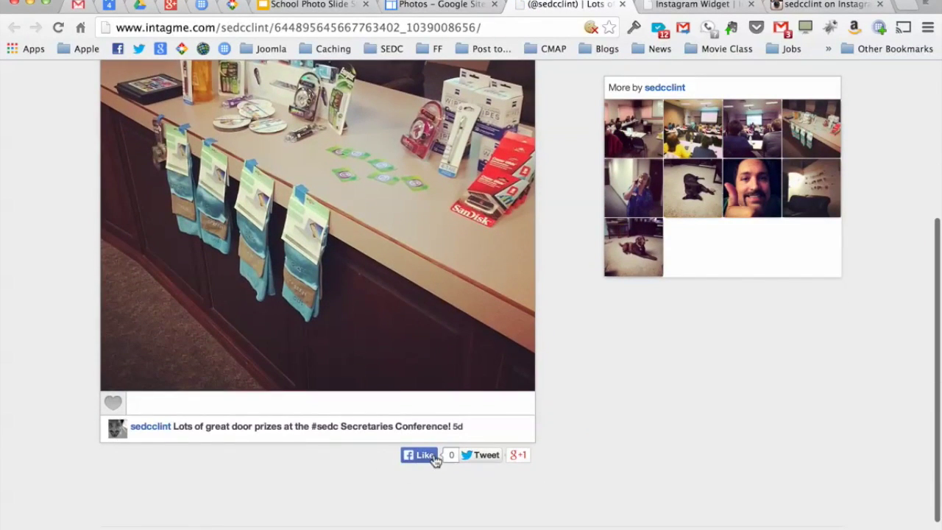
{"action": "scroll", "coordinate": [188, 390], "scroll_direction": "up", "scroll_amount": 1}
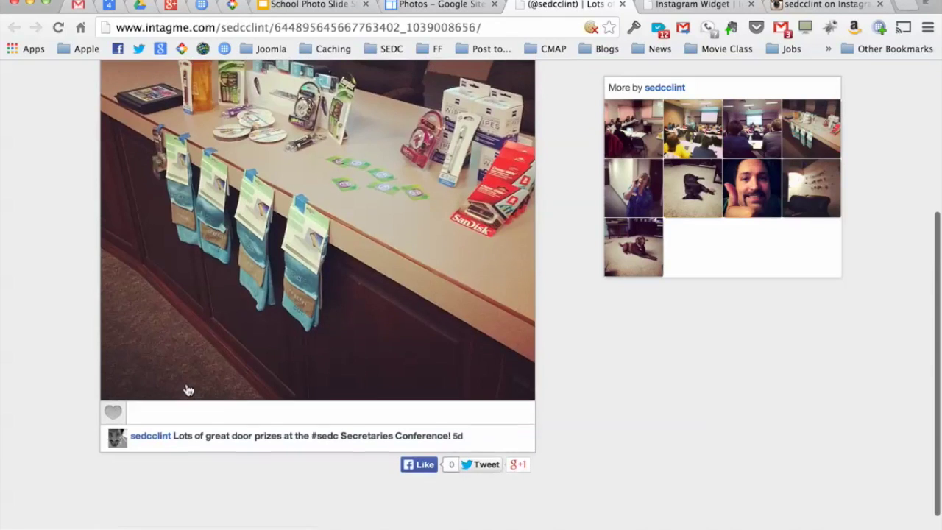
{"action": "scroll", "coordinate": [189, 390], "scroll_direction": "up", "scroll_amount": 6}
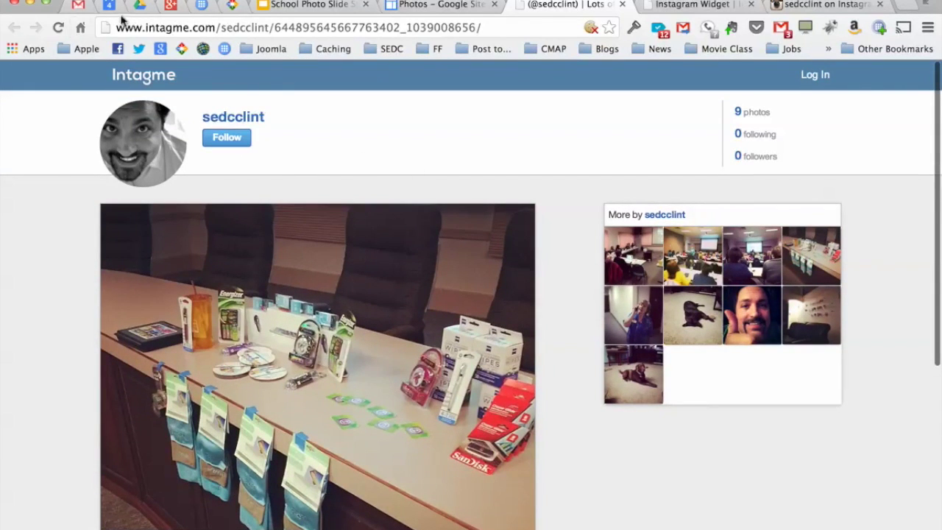
Close the Intagme page and open the 'Happy Chaco' dog photo from the SnapWidget slideshow.
{"action": "left_click", "coordinate": [622, 5]}
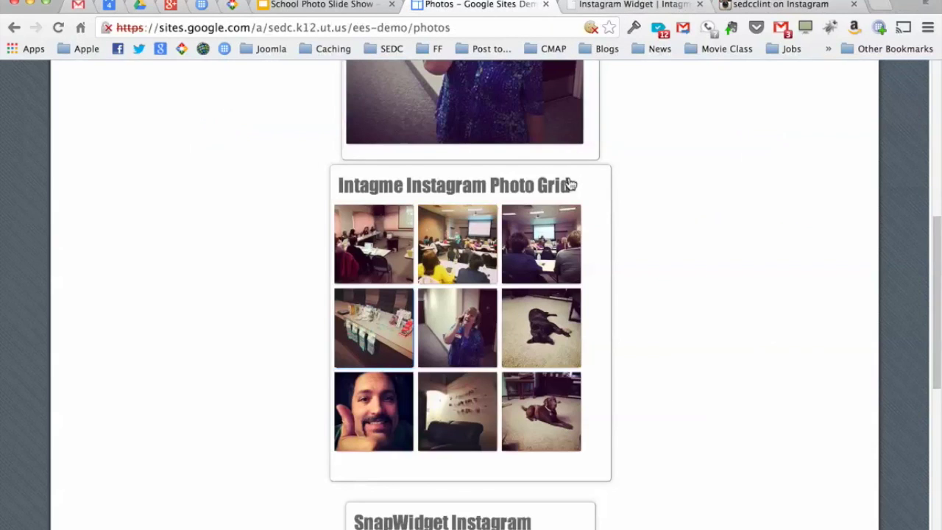
{"action": "scroll", "coordinate": [671, 240], "scroll_direction": "down", "scroll_amount": 5}
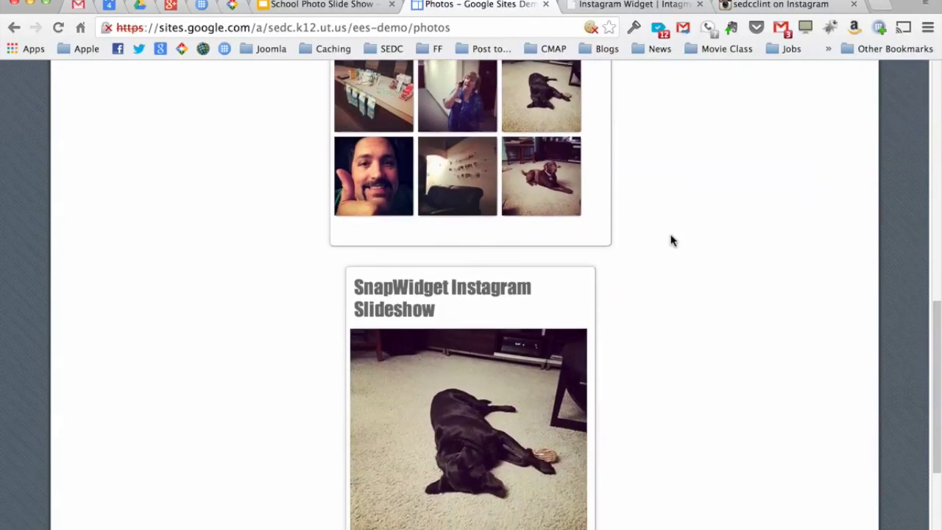
{"action": "scroll", "coordinate": [661, 240], "scroll_direction": "down", "scroll_amount": 2}
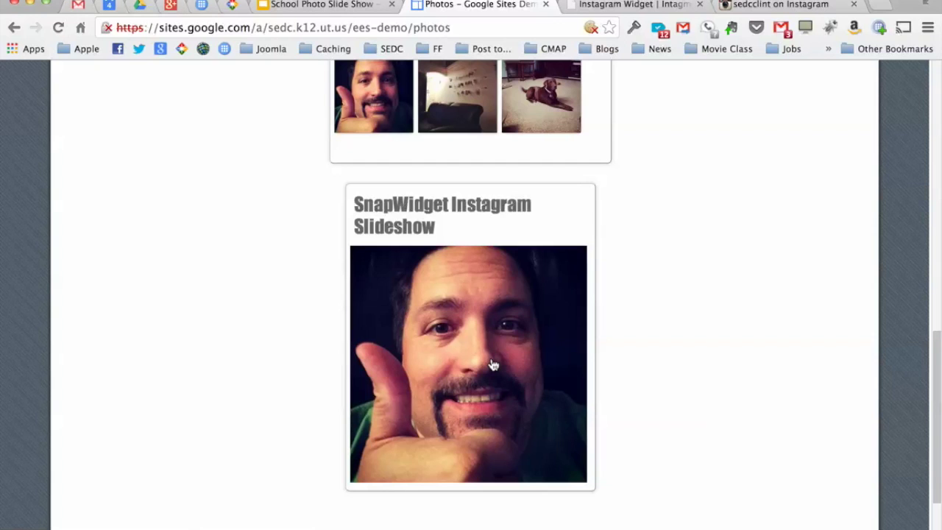
{"action": "scroll", "coordinate": [494, 366], "scroll_direction": "up", "scroll_amount": 5}
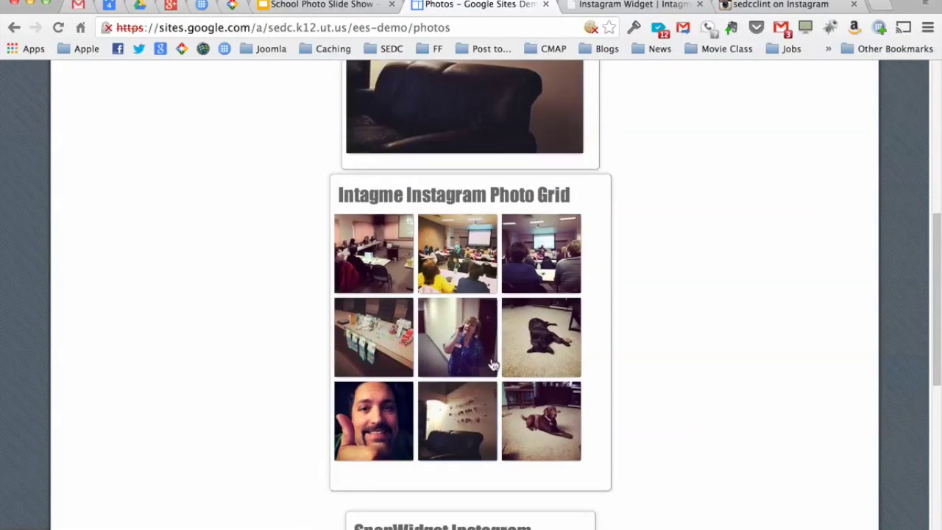
{"action": "scroll", "coordinate": [493, 366], "scroll_direction": "down", "scroll_amount": 5}
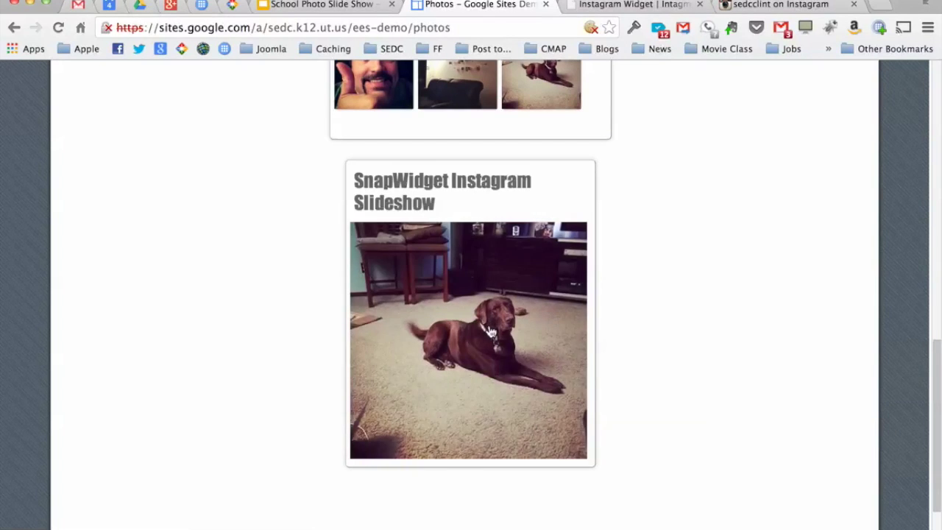
{"action": "left_click", "coordinate": [489, 328]}
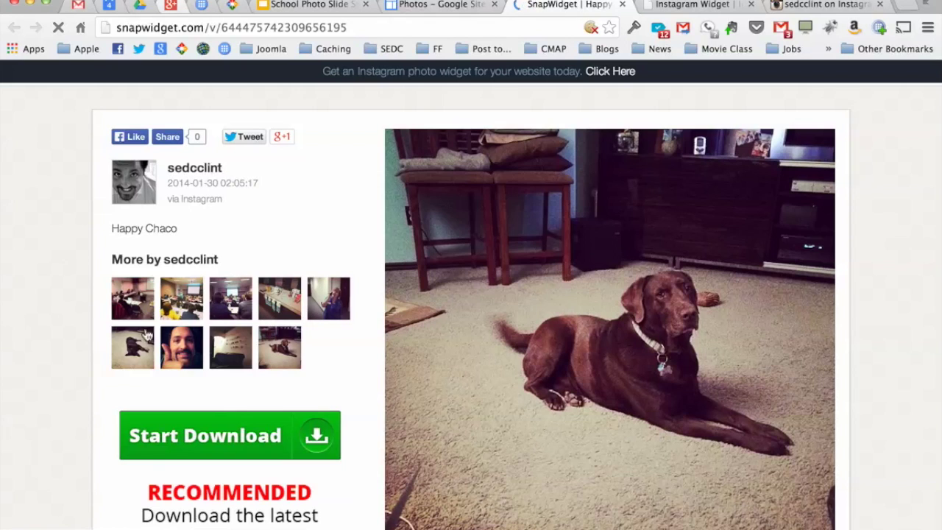
Scroll down the SnapWidget photo page past the comment box and ads, then back up.
{"action": "scroll", "coordinate": [358, 305], "scroll_direction": "down", "scroll_amount": 5}
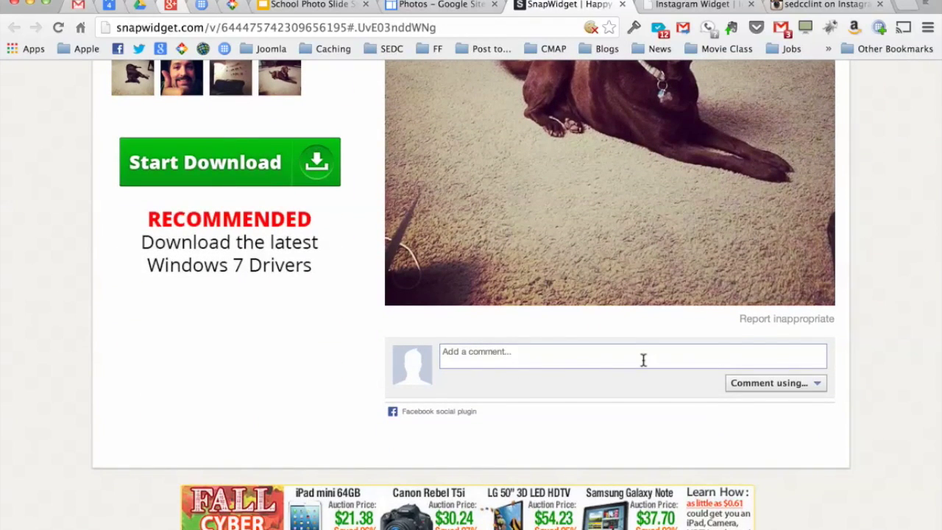
{"action": "scroll", "coordinate": [284, 257], "scroll_direction": "down", "scroll_amount": 2}
{"action": "scroll", "coordinate": [285, 259], "scroll_direction": "up", "scroll_amount": 2}
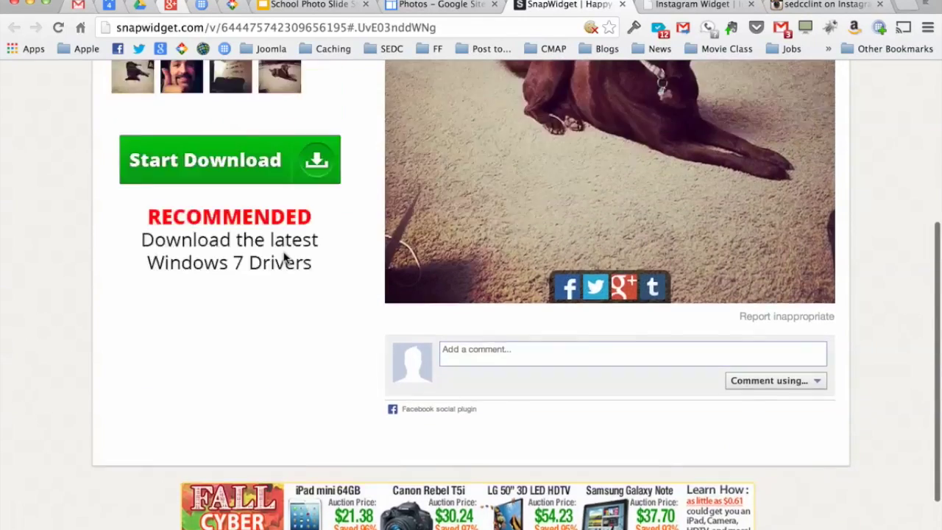
{"action": "scroll", "coordinate": [284, 257], "scroll_direction": "up", "scroll_amount": 5}
{"action": "left_click", "coordinate": [622, 5]}
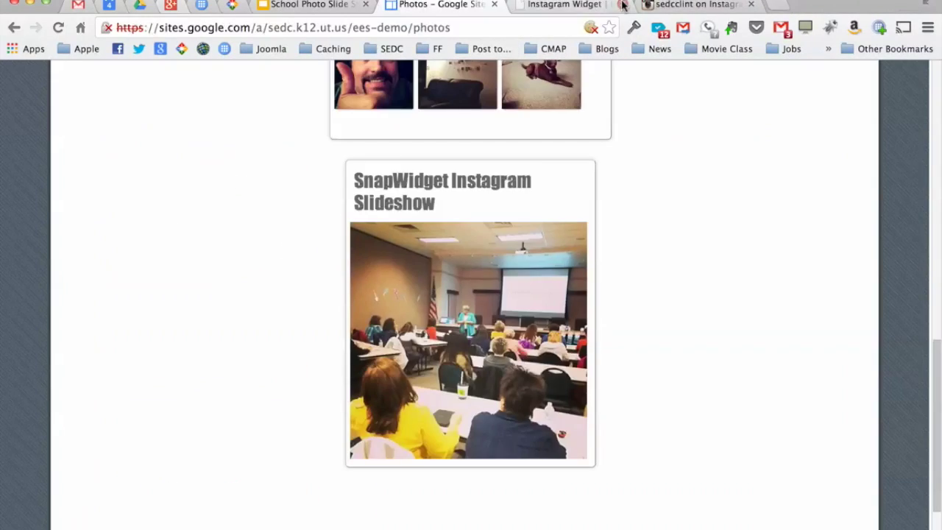
{"action": "scroll", "coordinate": [624, 185], "scroll_direction": "up", "scroll_amount": 10}
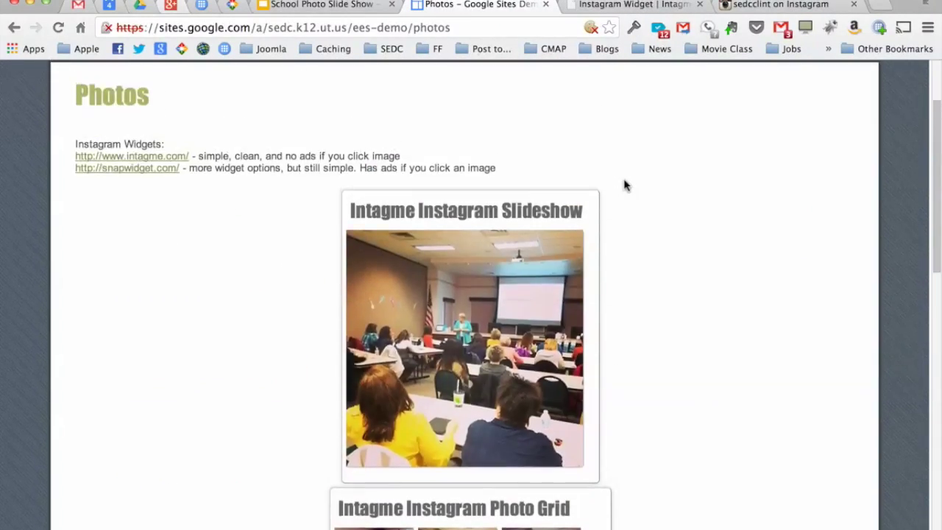
{"action": "scroll", "coordinate": [624, 184], "scroll_direction": "up", "scroll_amount": 2}
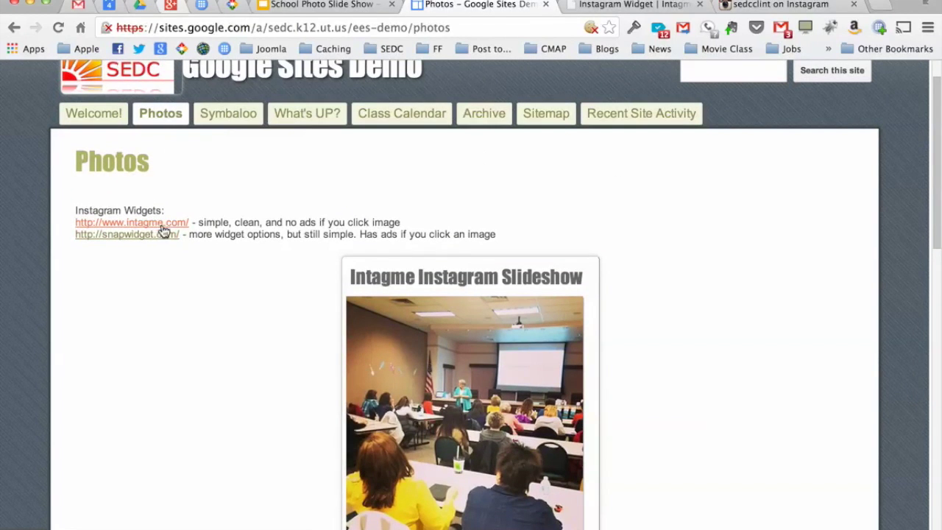